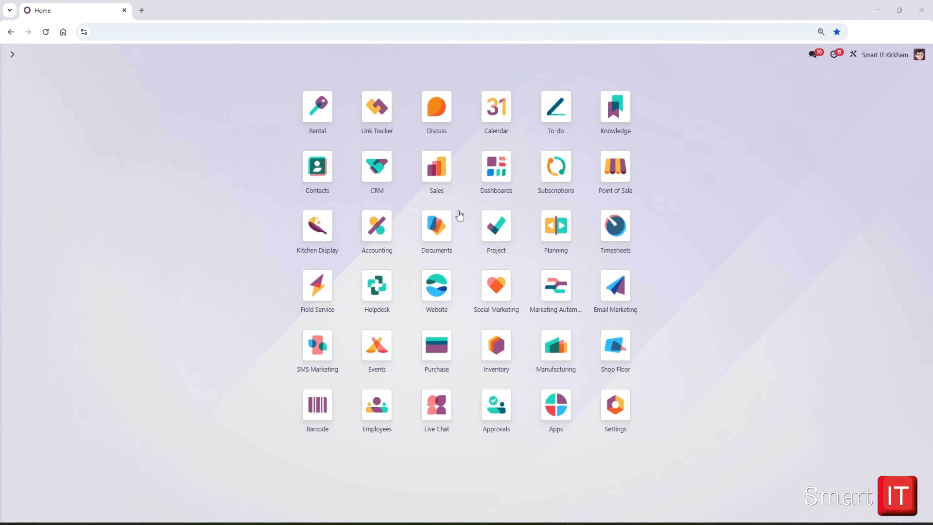
Open the My Tasks board of the Project app.
left_click(501, 223)
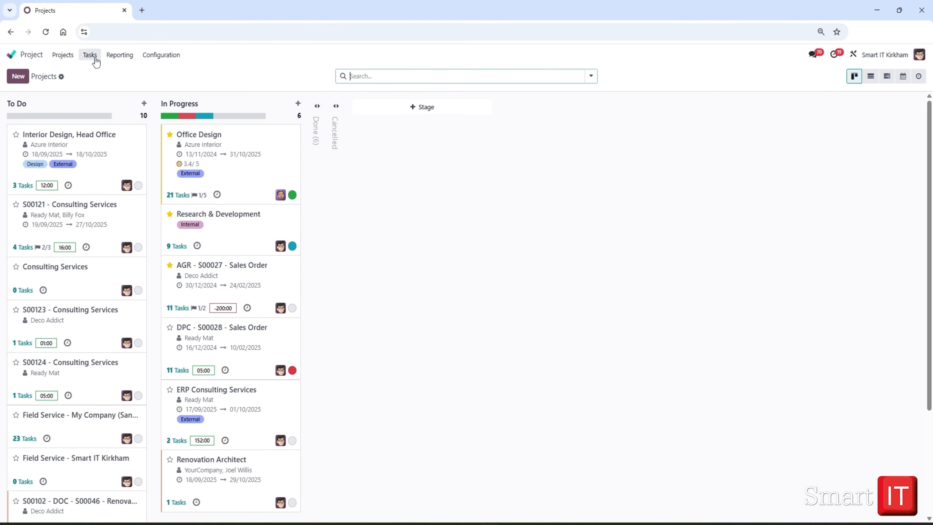
left_click(90, 55)
left_click(92, 74)
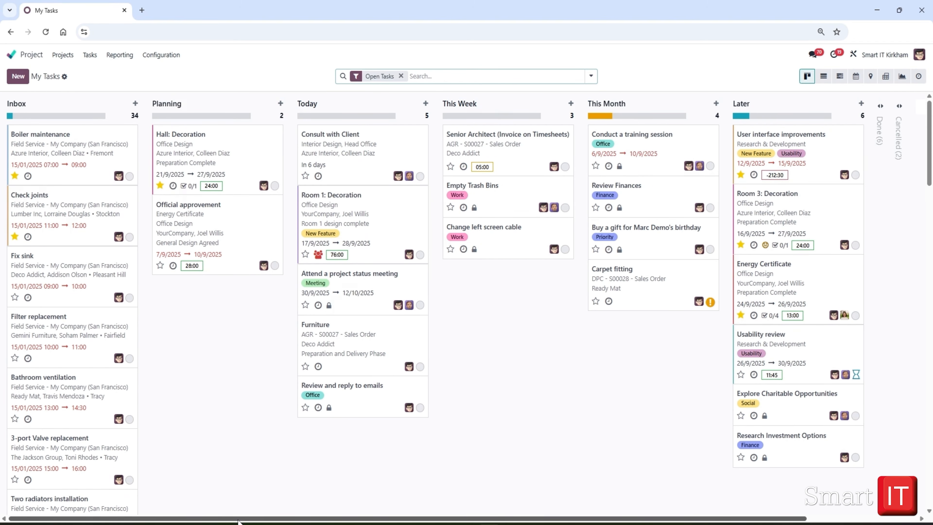
Add a personal stage named "New stage" at the end of the My Tasks board.
left_click_drag(238, 521, 347, 521)
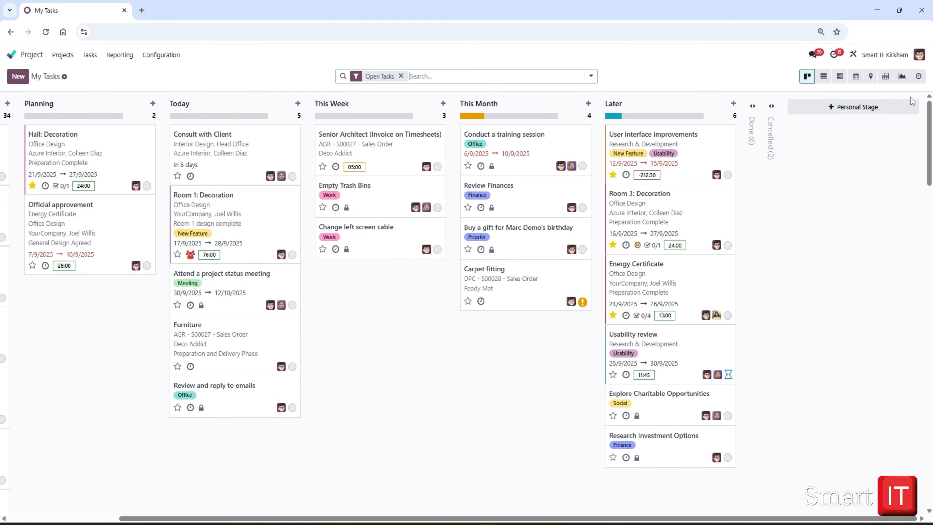
left_click(854, 106)
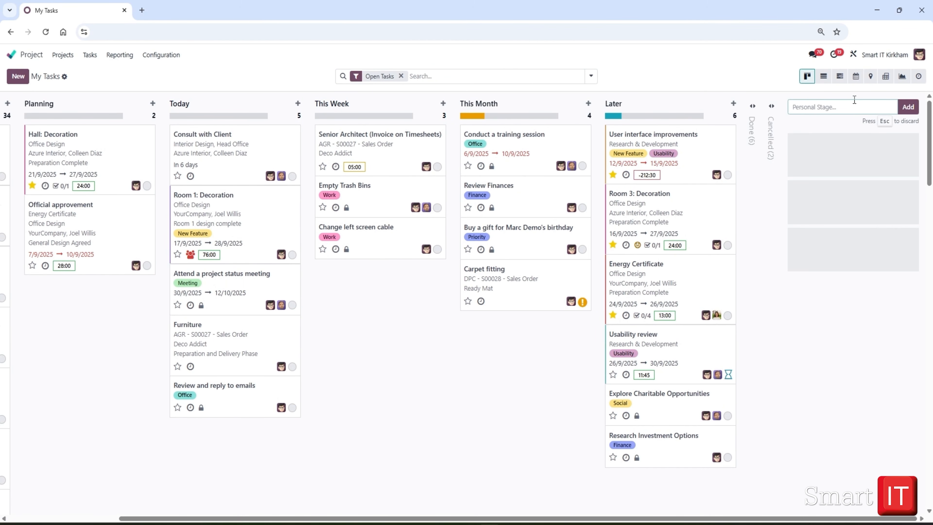
type("New stage")
left_click(908, 107)
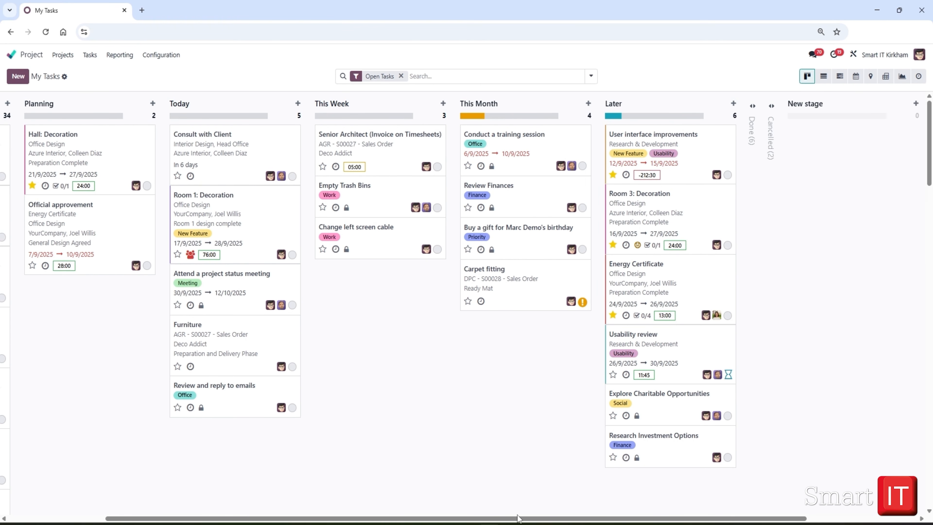
left_click_drag(495, 519, 19, 500)
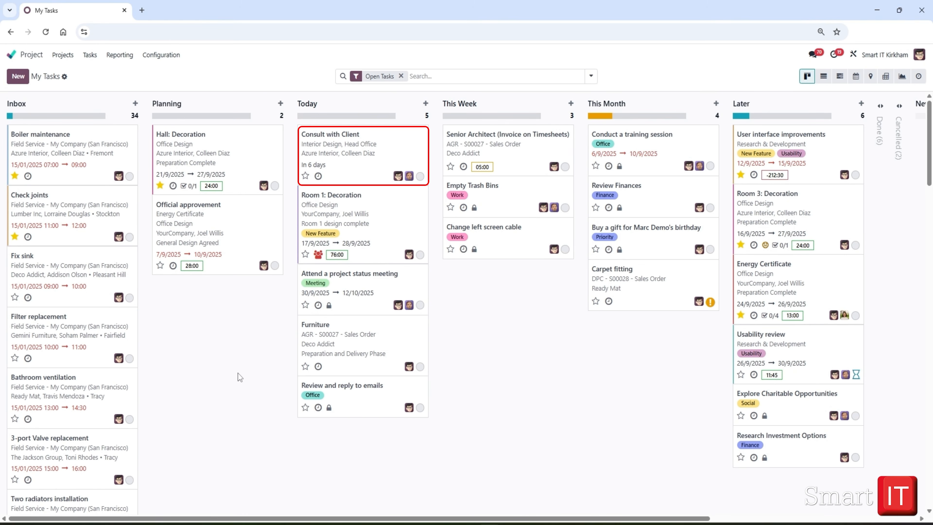
Start scheduling an Email activity on the Consult with Client task with the summary "To send draft proposal".
left_click(333, 144)
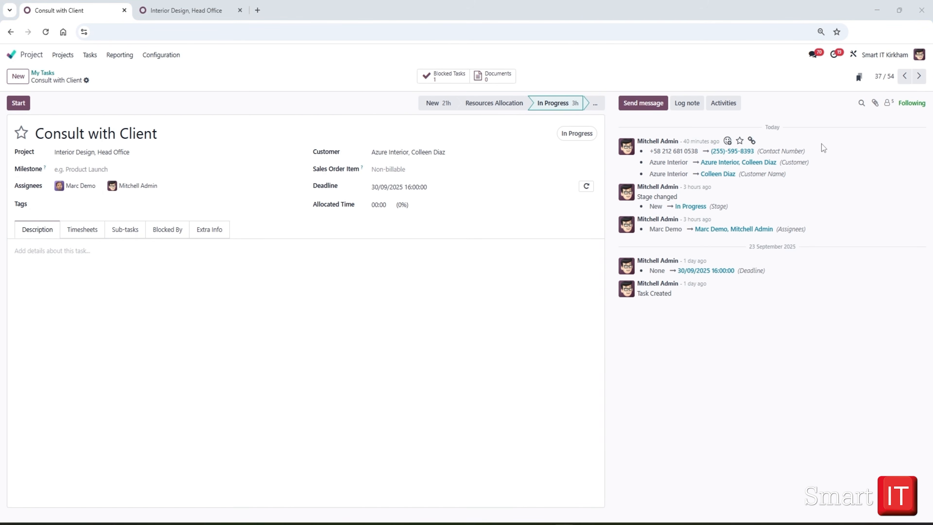
left_click(723, 103)
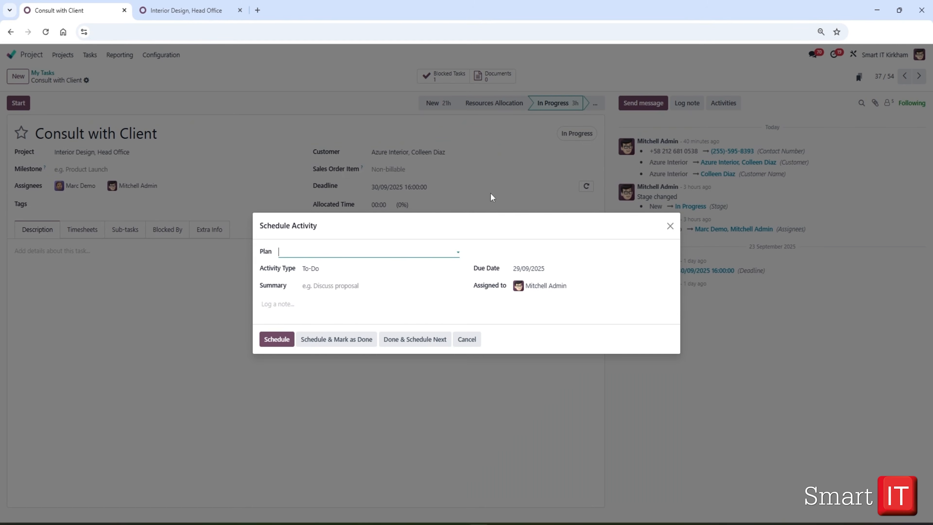
left_click(305, 272)
left_click(326, 285)
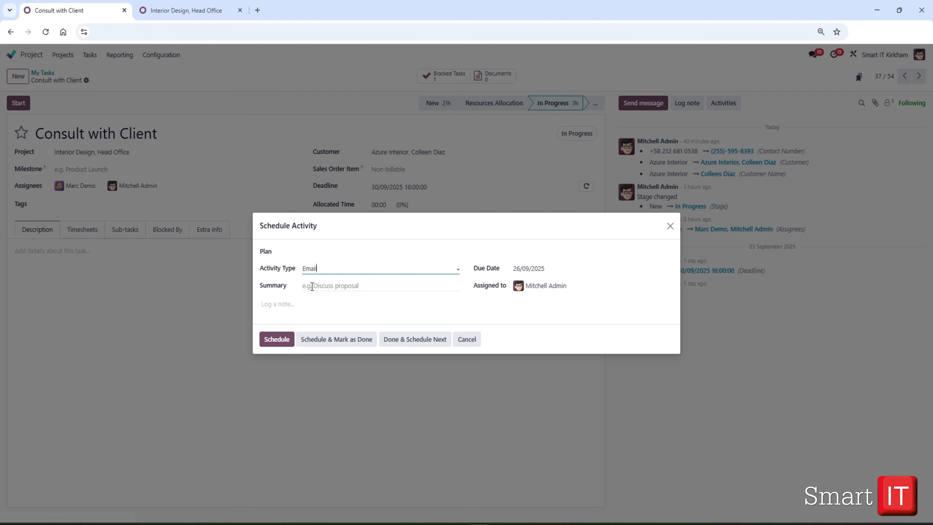
left_click(312, 286)
type("To send draft proposal")
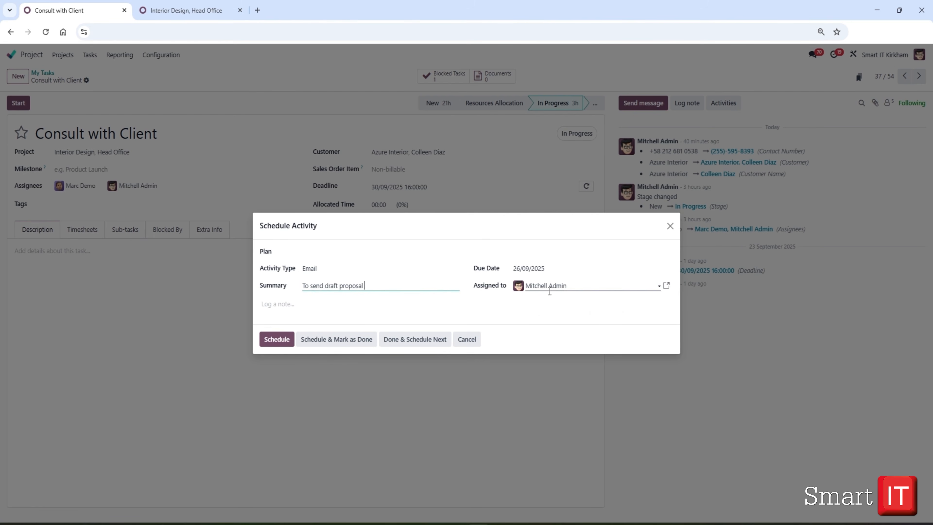
Assign the activity to the task's other assignee, add the note "Please call" and schedule it.
left_click(549, 287)
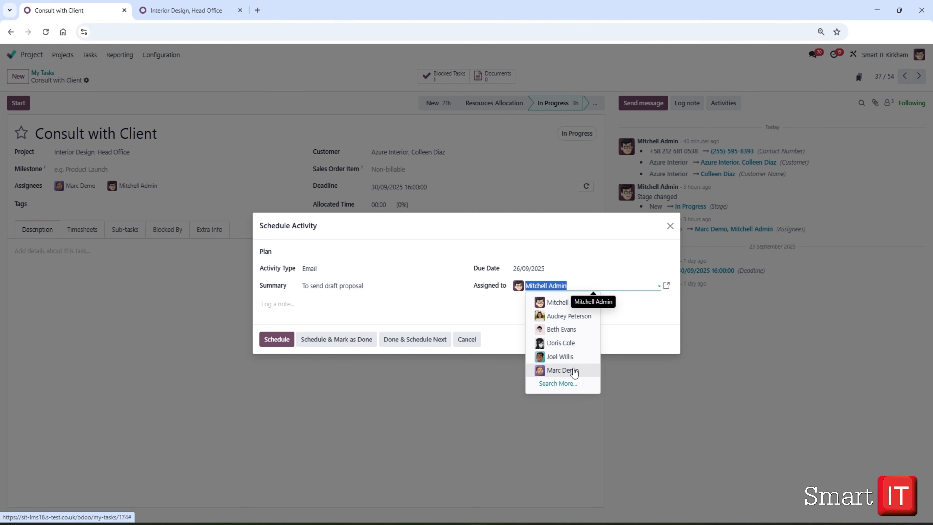
left_click(574, 372)
left_click(285, 308)
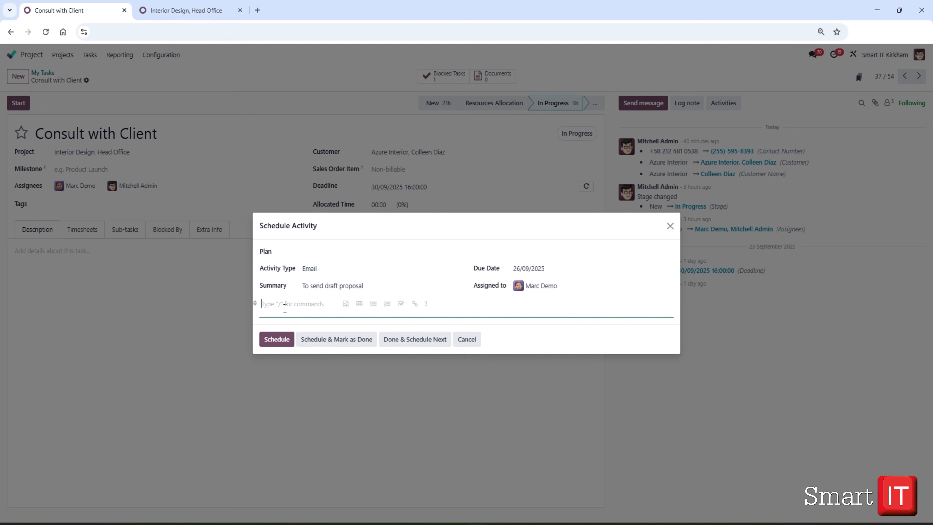
type("Please call")
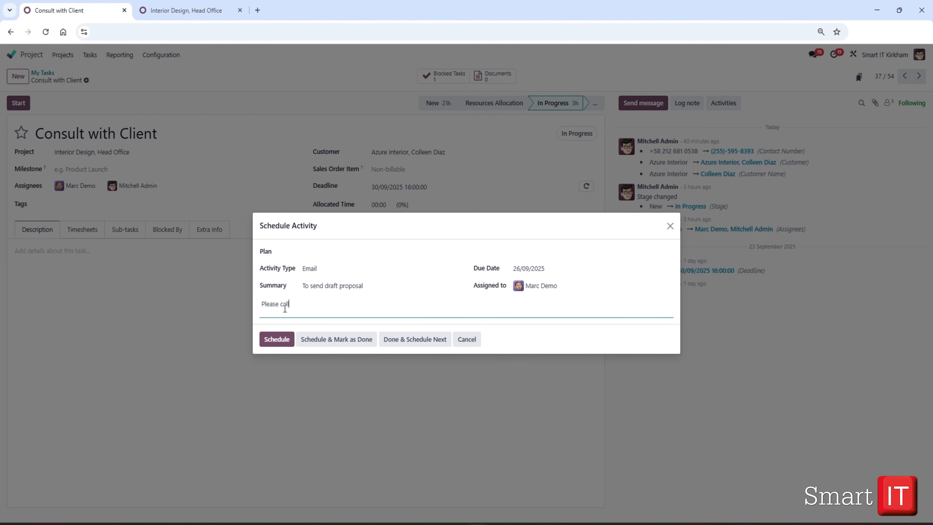
left_click(275, 341)
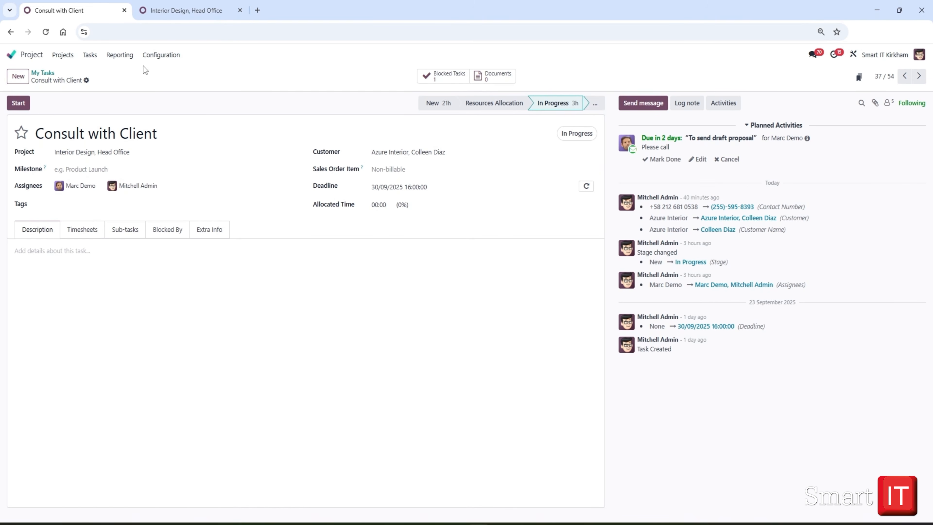
Return to My Tasks and move the Consult with Client card from Today to This Week.
left_click(42, 74)
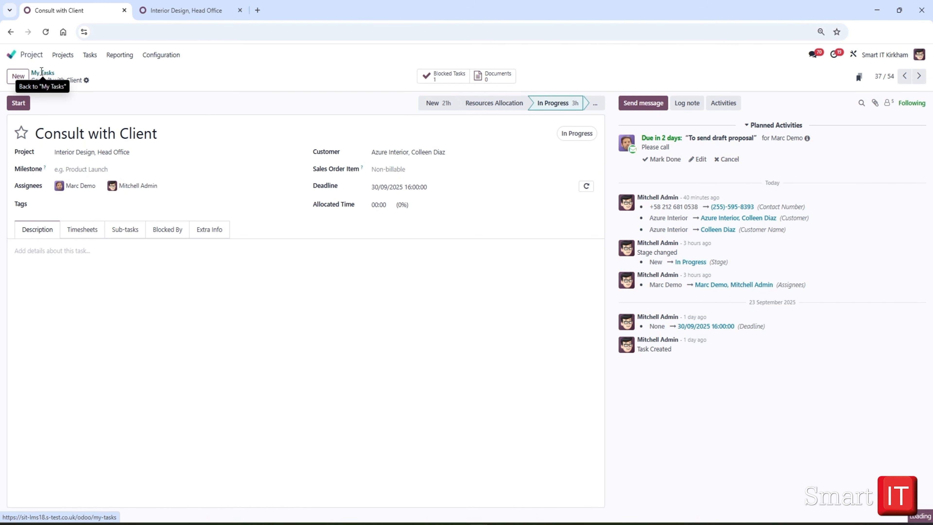
left_click_drag(341, 134, 467, 133)
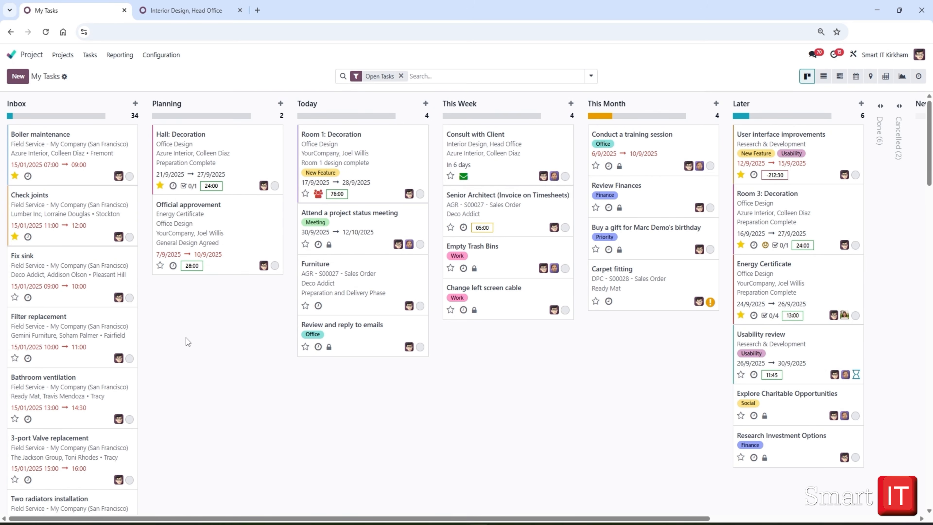
Check the Consult with Client task within the Interior Design, Head Office project, including its project stage, and return to My Tasks.
left_click(187, 10)
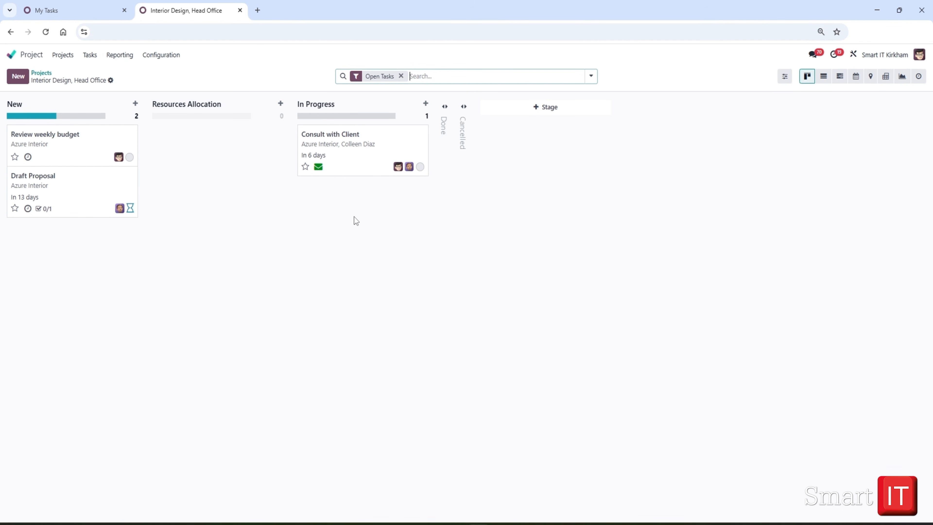
left_click(331, 134)
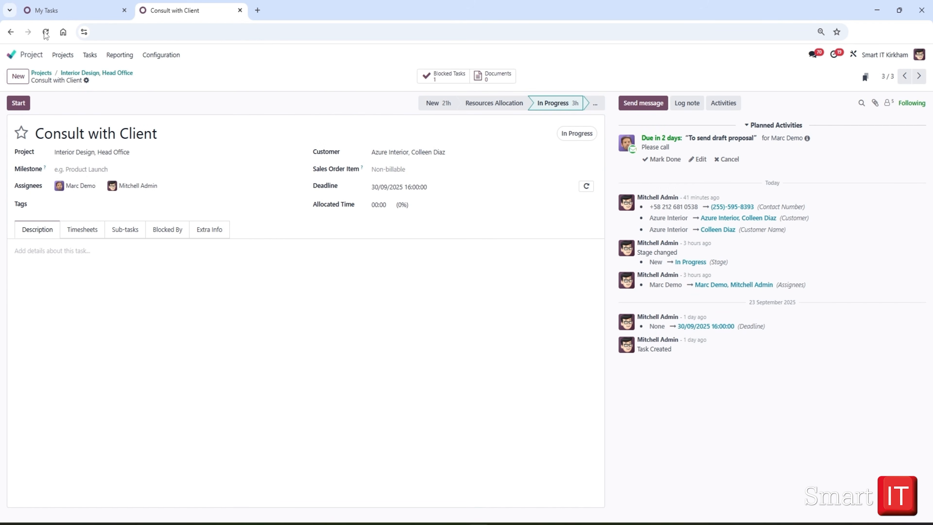
mouse_move(63, 14)
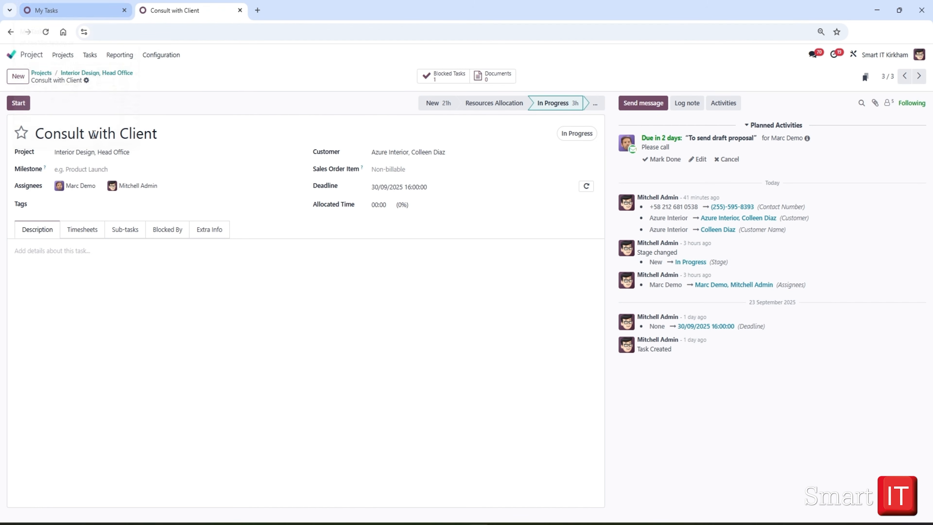
left_click(76, 16)
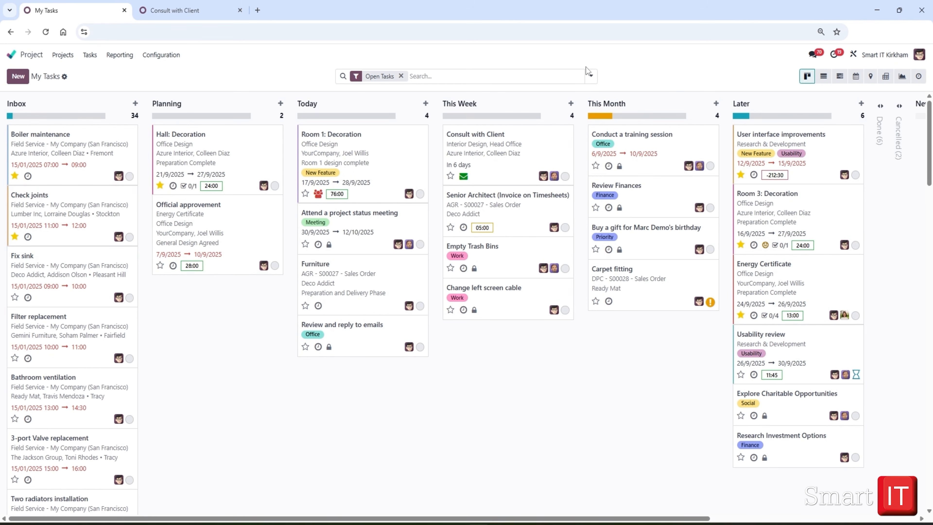
Group the My Tasks board by Stage.
left_click(591, 76)
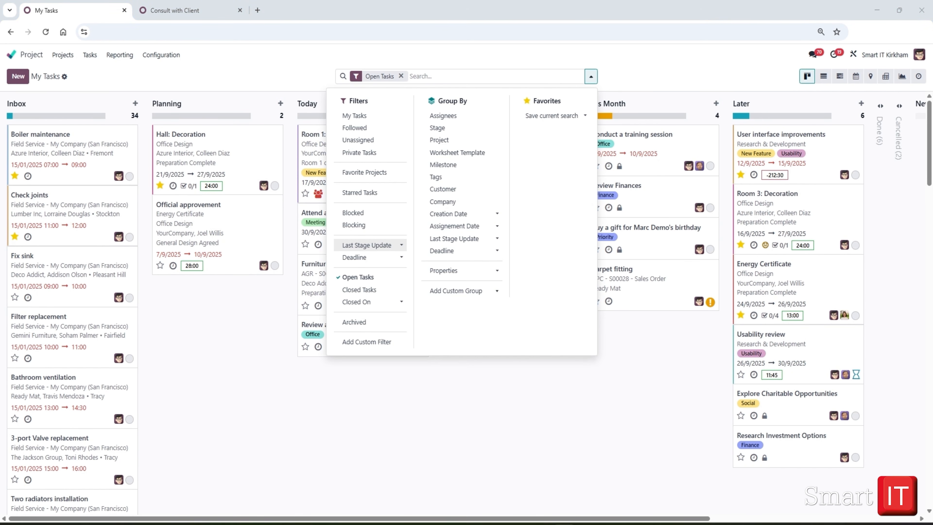
left_click(437, 129)
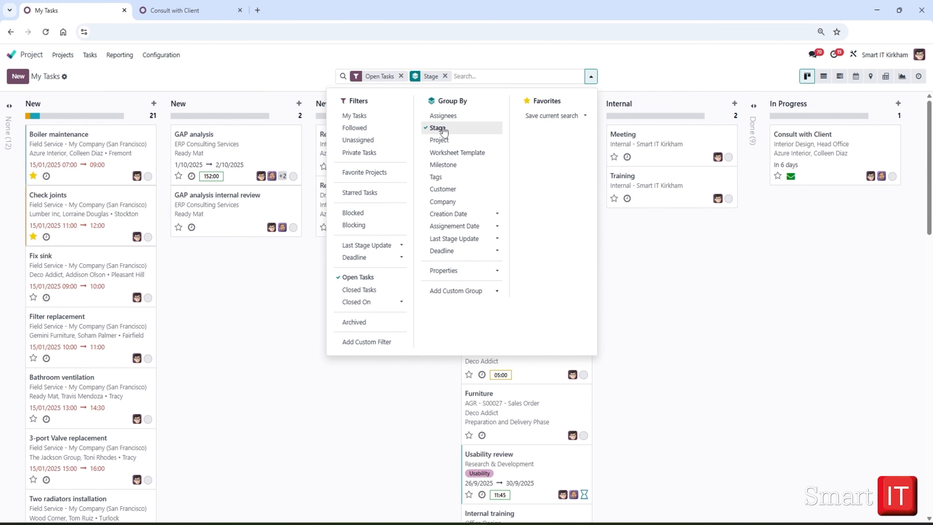
left_click(712, 268)
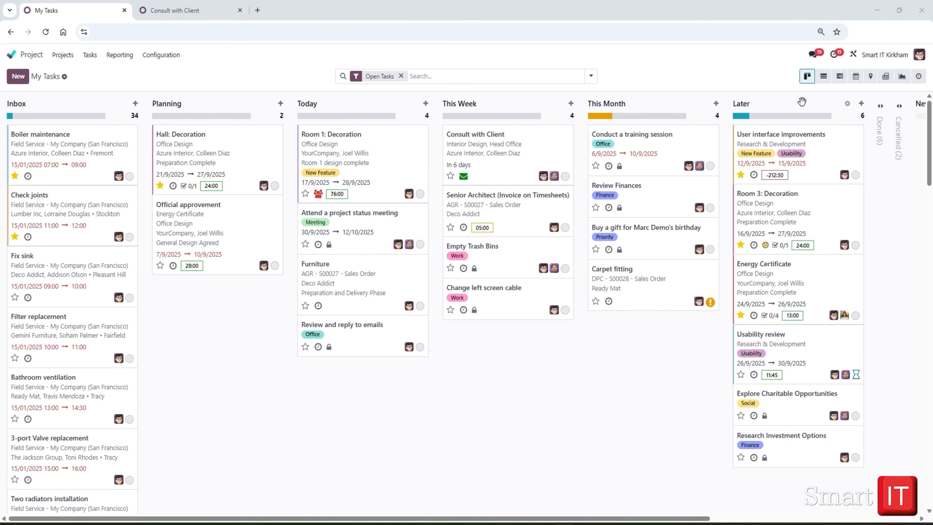
Show My Tasks as a list grouped by Project, Stage and Assignees, and expand the After-Sales Services group.
left_click(824, 77)
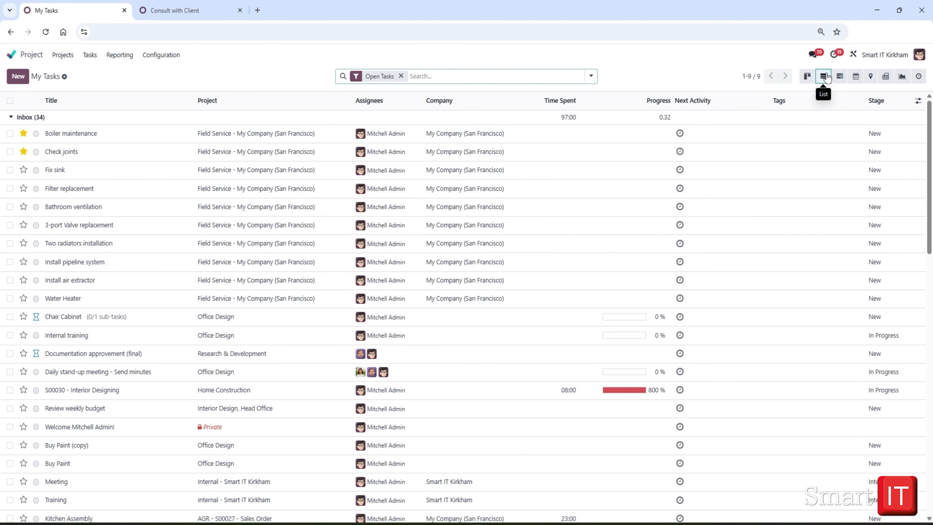
left_click(590, 77)
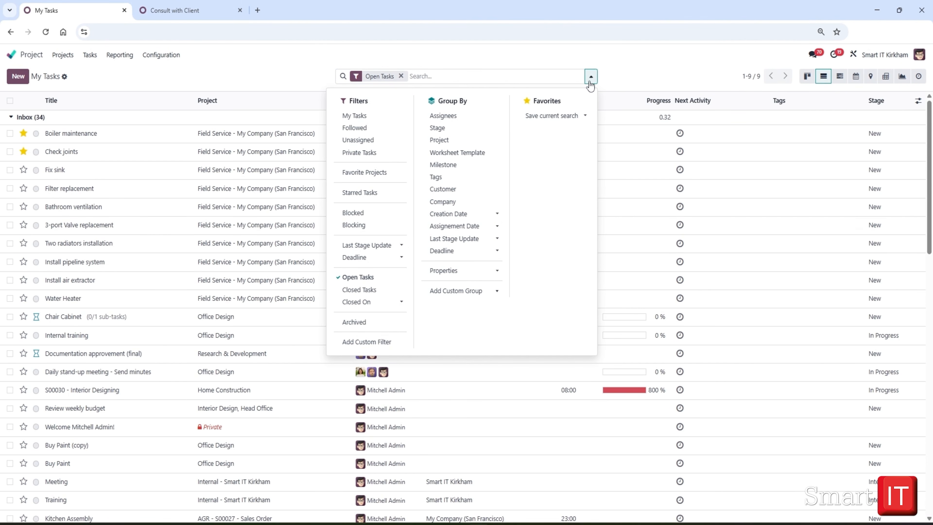
left_click(439, 140)
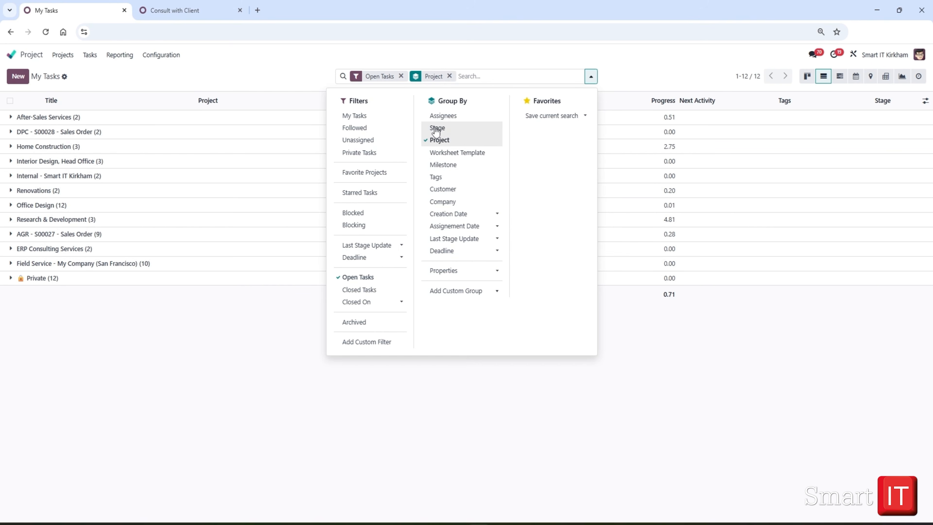
left_click(437, 129)
left_click(434, 115)
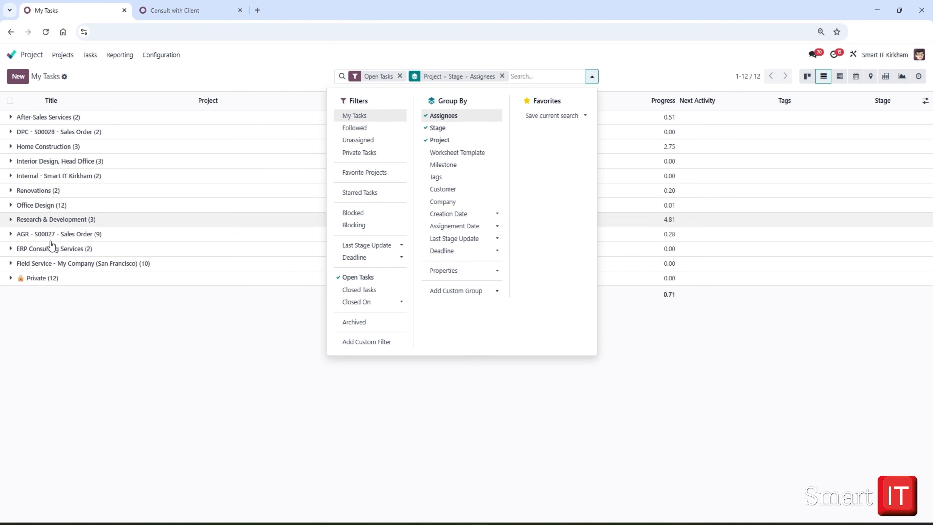
left_click(58, 336)
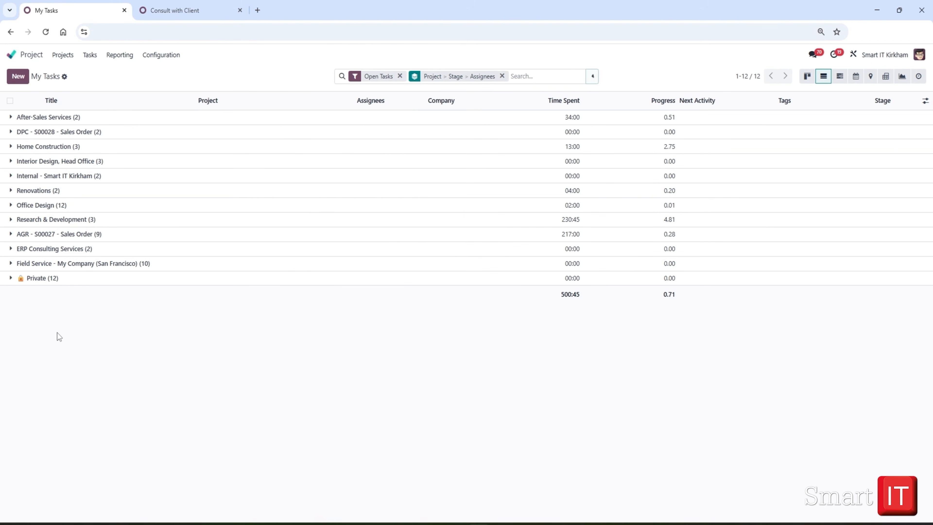
left_click(9, 117)
left_click(11, 193)
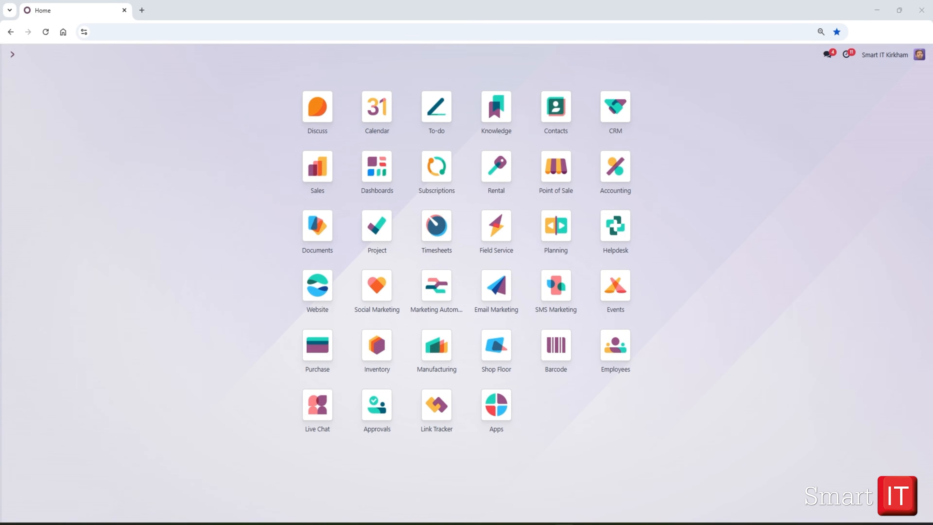
Open the Project app's My Tasks board under the second user account.
left_click(379, 228)
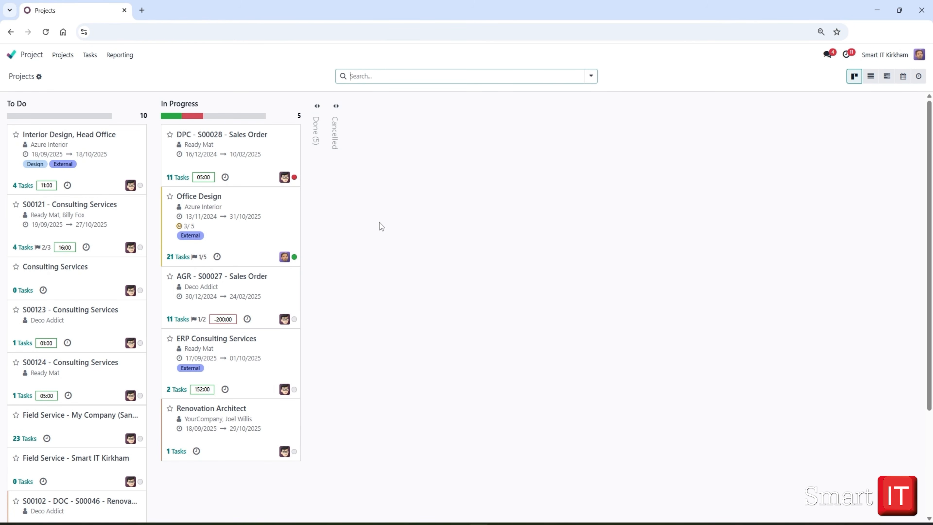
left_click(89, 55)
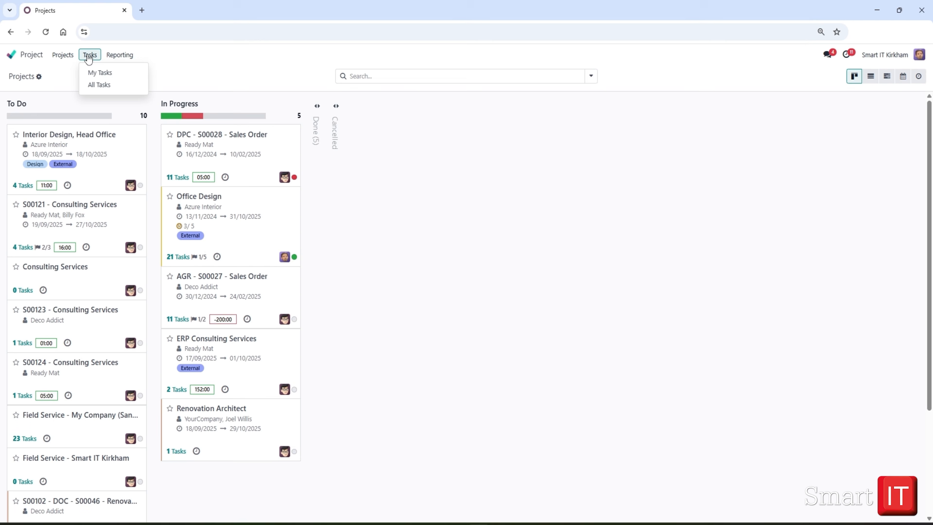
left_click(92, 72)
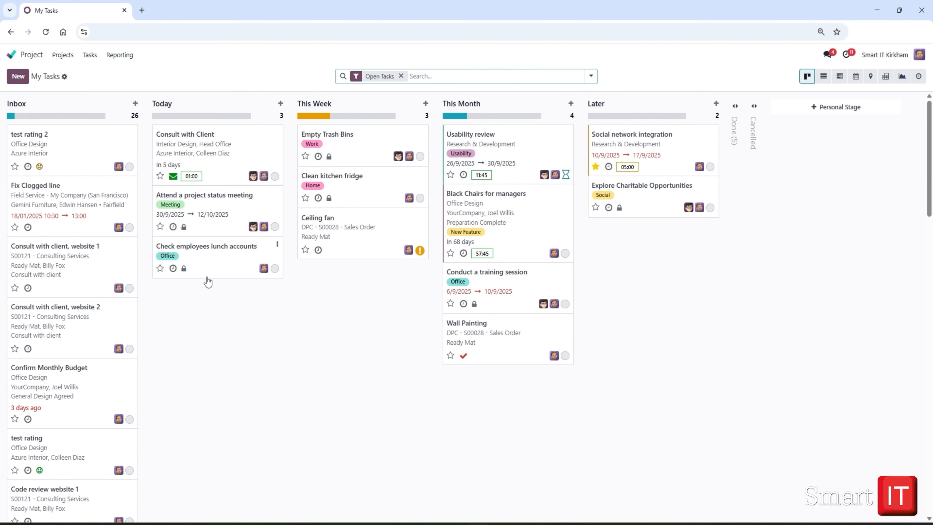
Filter the open tasks to projects matching "inter".
left_click(418, 76)
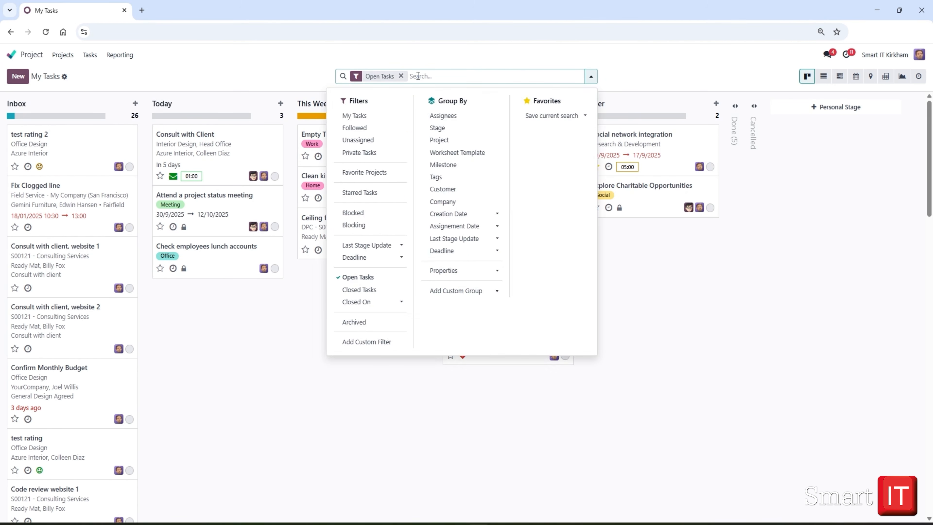
type("inter")
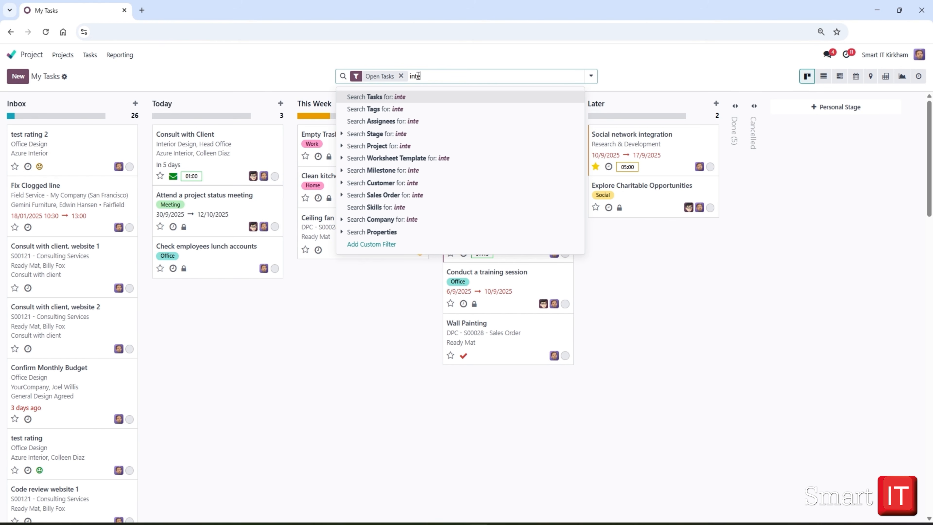
left_click(378, 147)
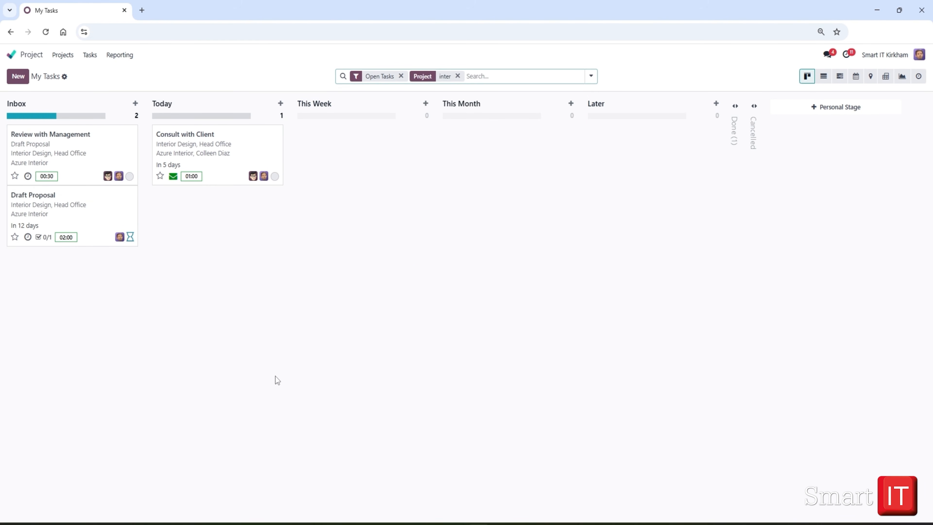
Log a timesheet line on the Consult with Client task described "Meeting with client" with 1 hour spent, and save the task.
left_click(178, 144)
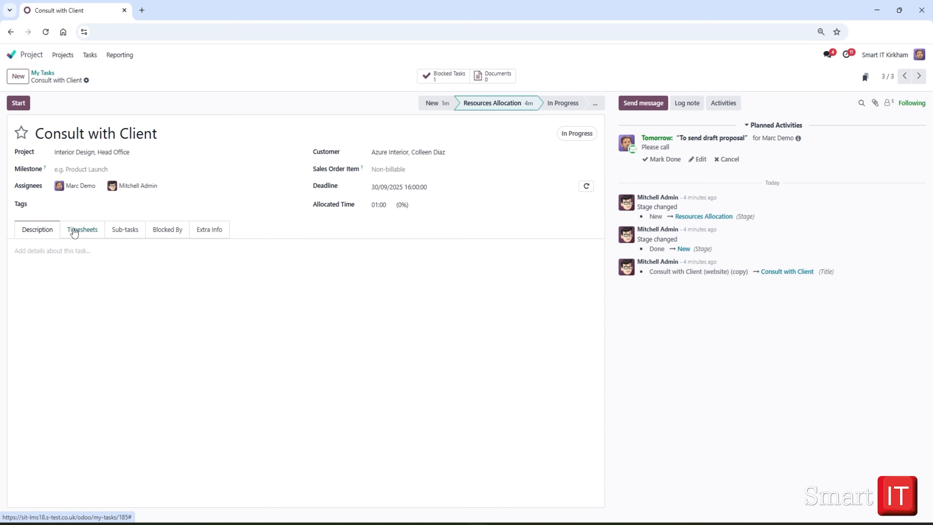
left_click(75, 231)
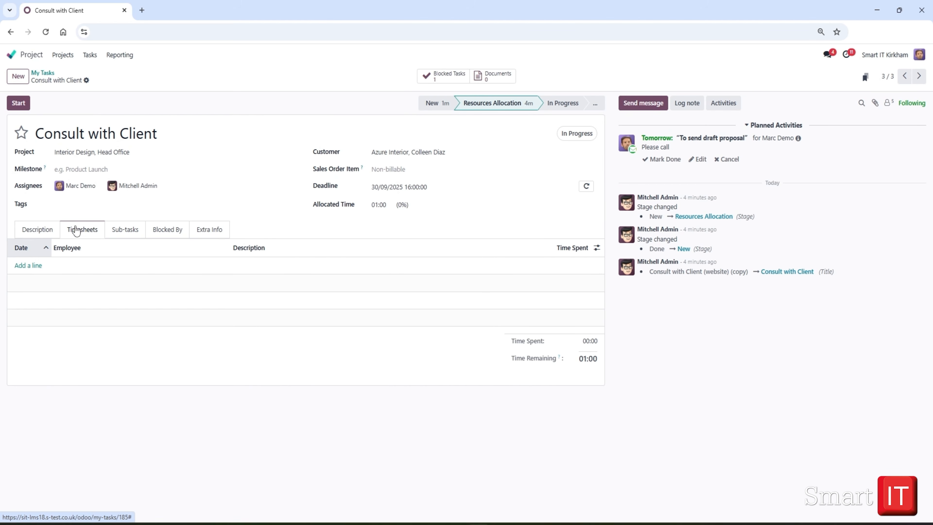
left_click(26, 266)
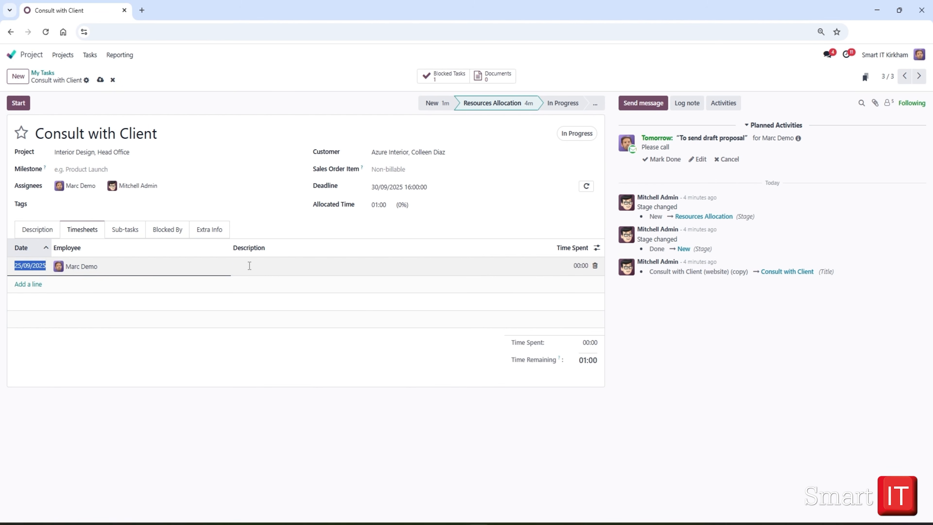
left_click(247, 266)
type("Meeting wit")
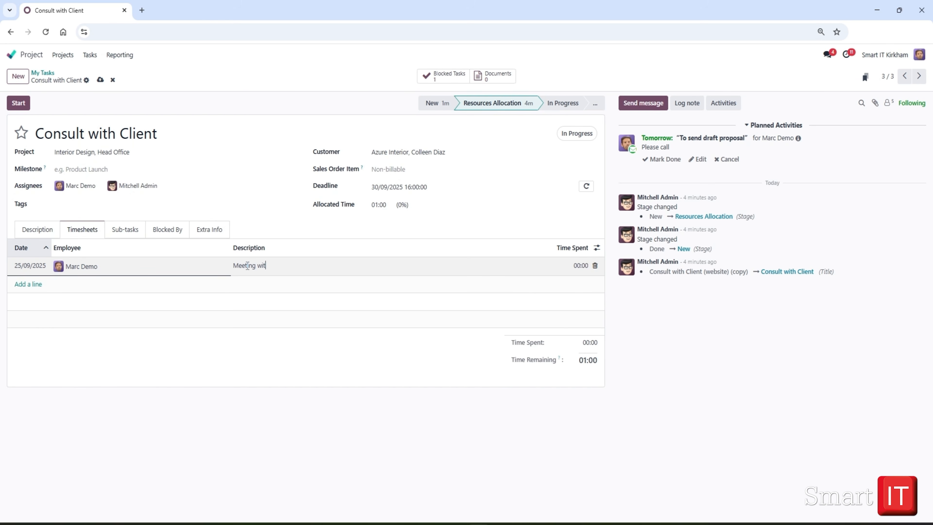
type("h client")
left_click(575, 265)
type("1")
left_click(570, 183)
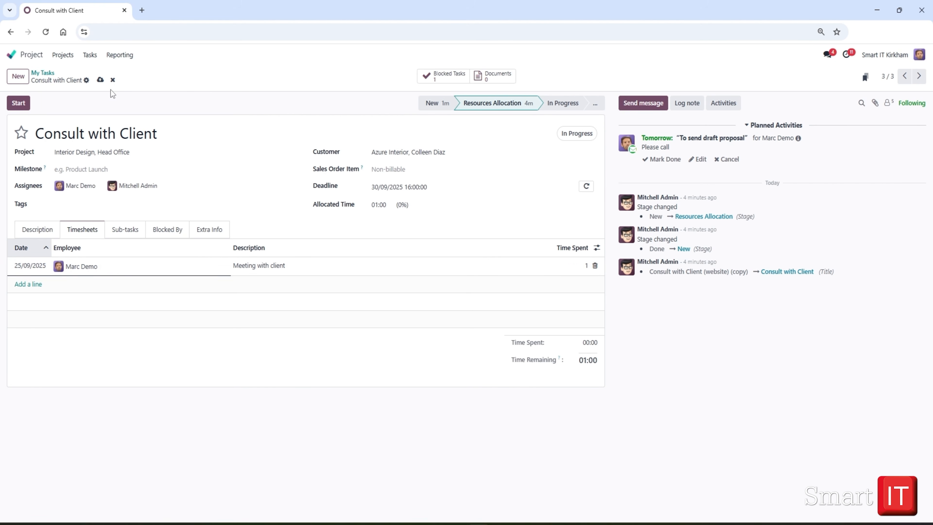
left_click(100, 79)
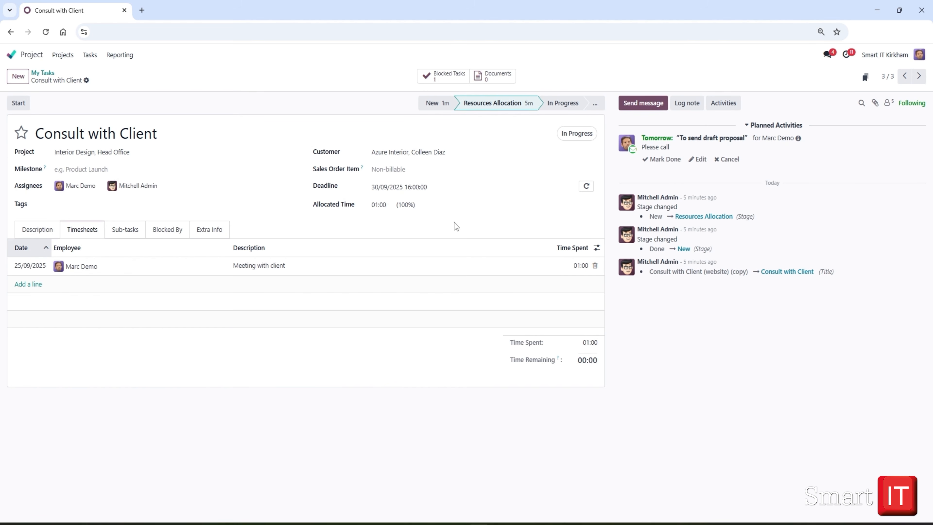
Move the Consult with Client task to the Done stage and return to the My Tasks board.
left_click(595, 103)
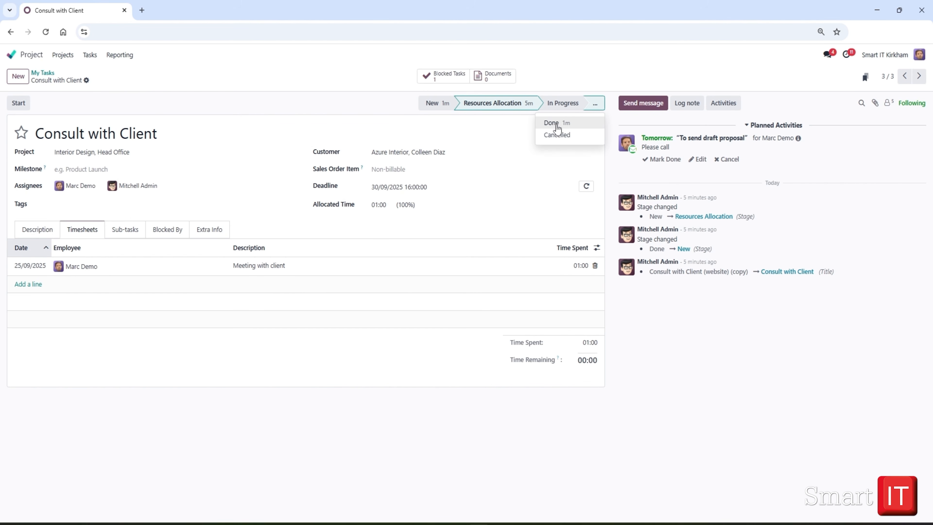
left_click(557, 125)
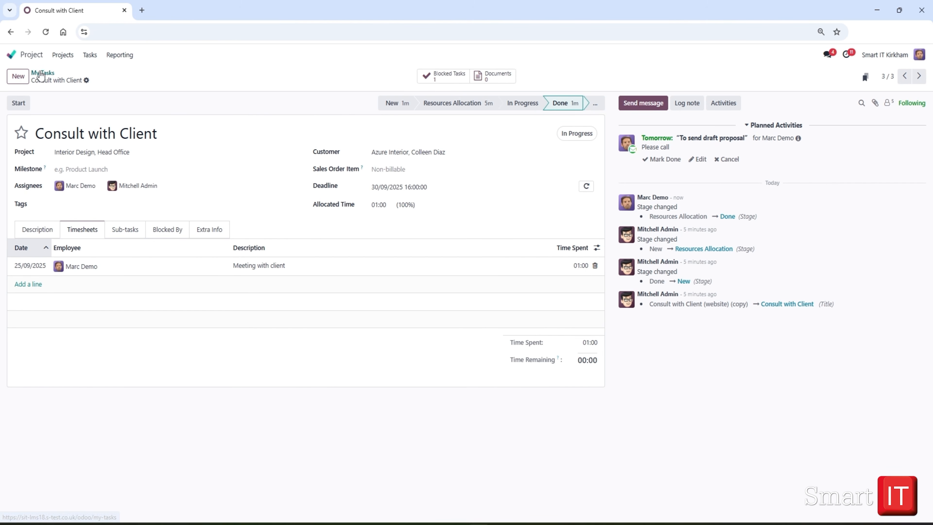
left_click(41, 74)
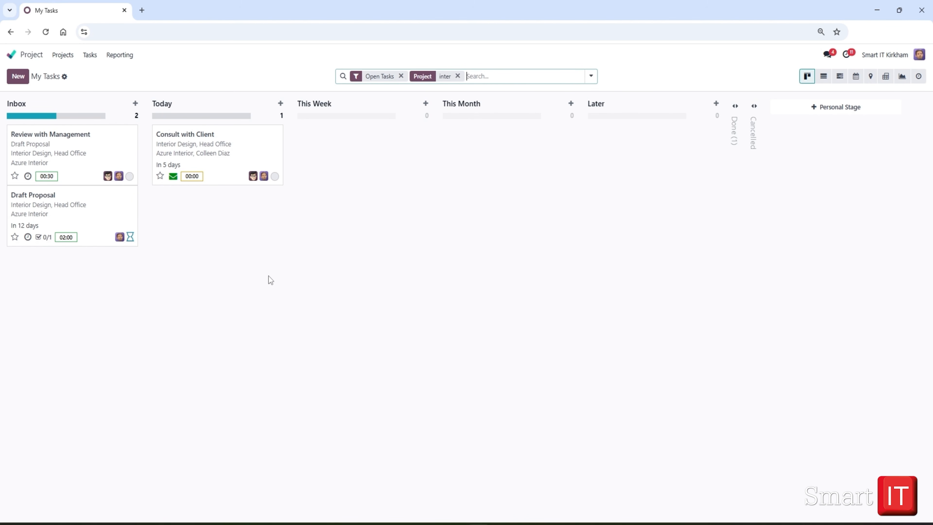
Attach the file Draft proposal.pdf to Review with Management, the sub-task of the Draft Proposal task.
left_click(43, 199)
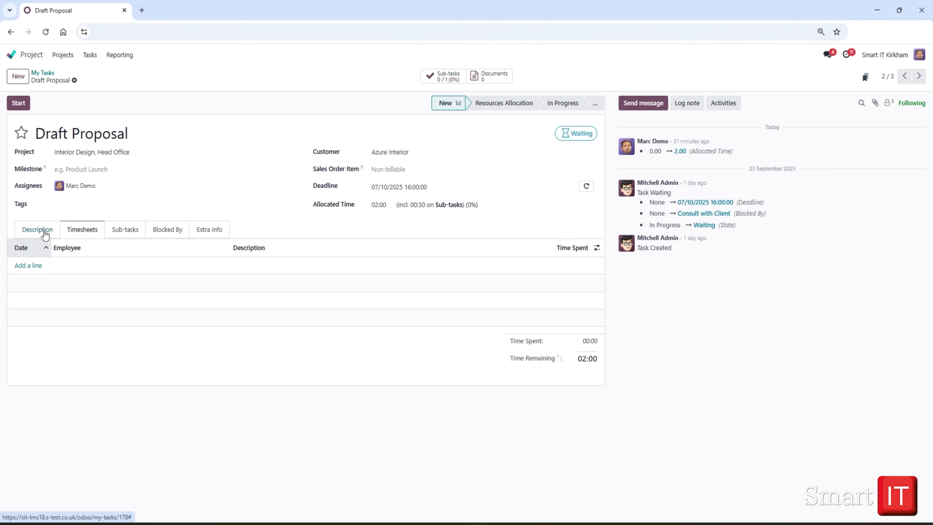
left_click(122, 232)
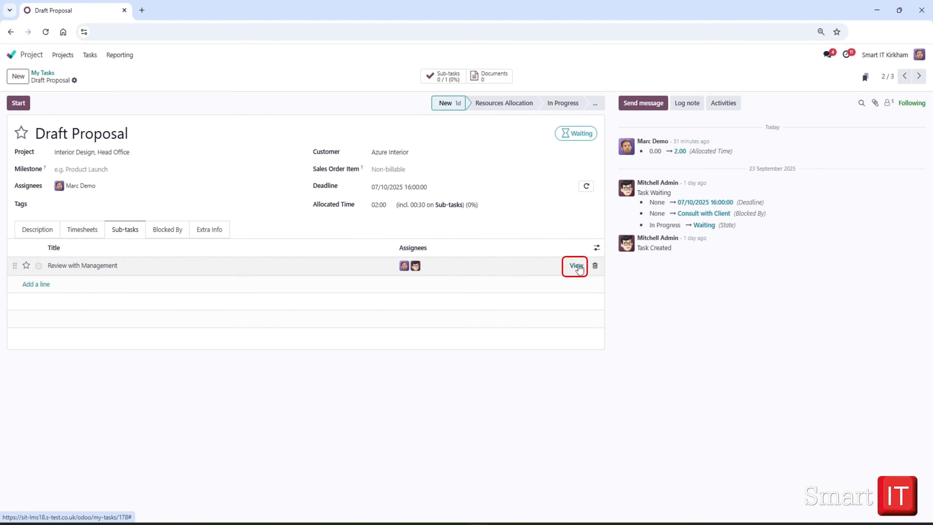
left_click(576, 265)
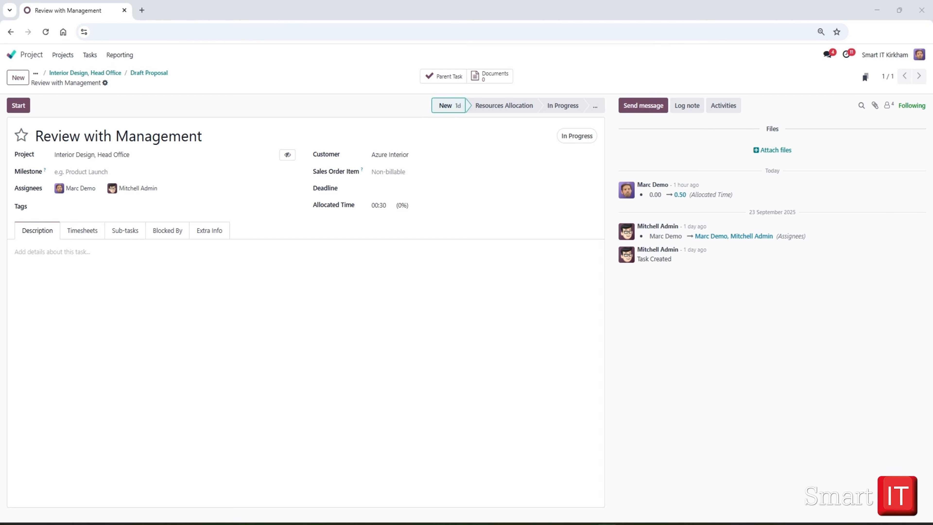
left_click(875, 107)
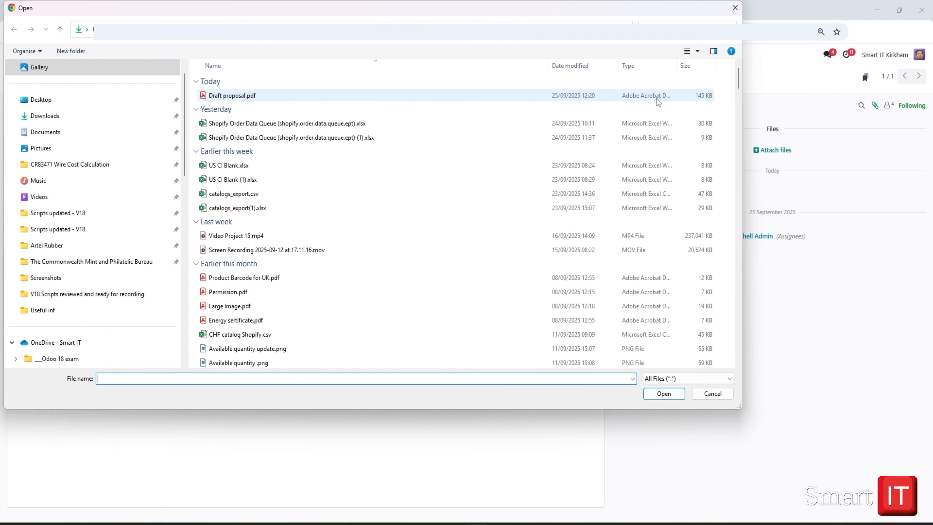
left_click(209, 96)
left_click(664, 393)
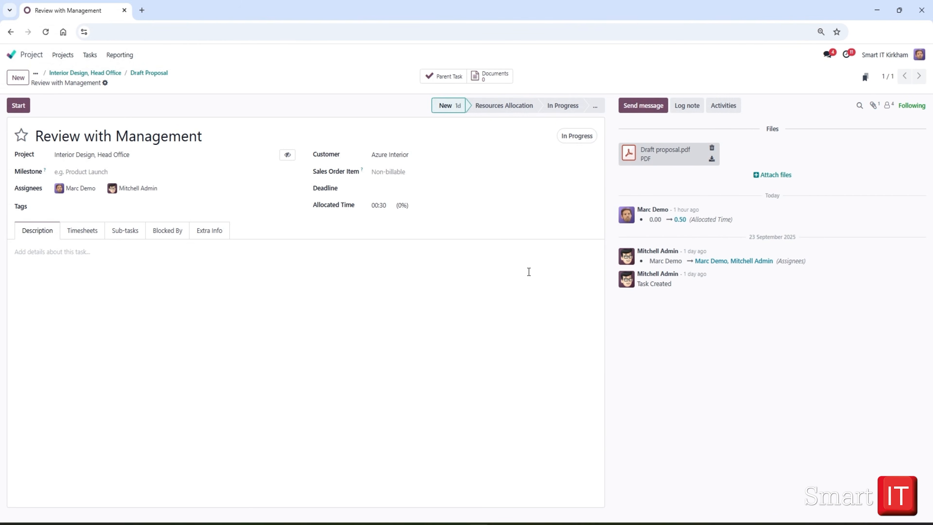
Refresh the Review with Management task, view its linked documents and return to the task form.
left_click(45, 32)
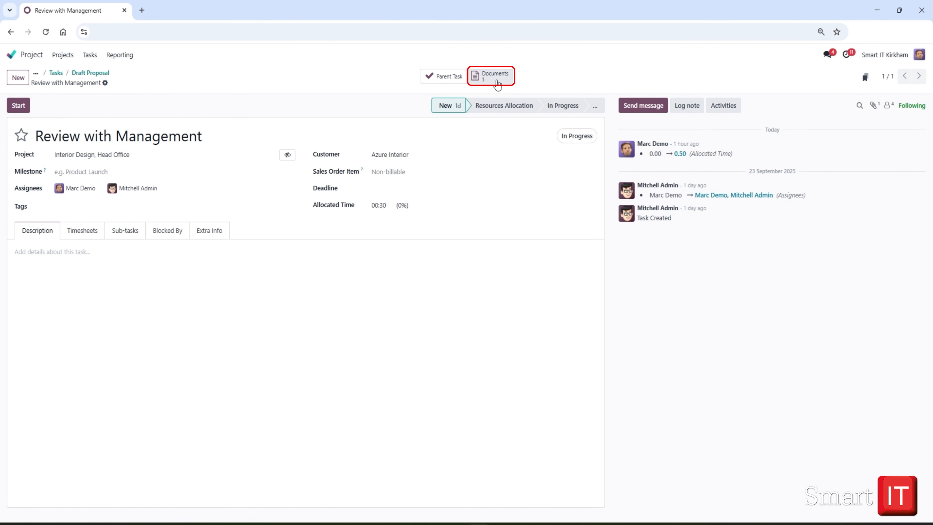
left_click(496, 80)
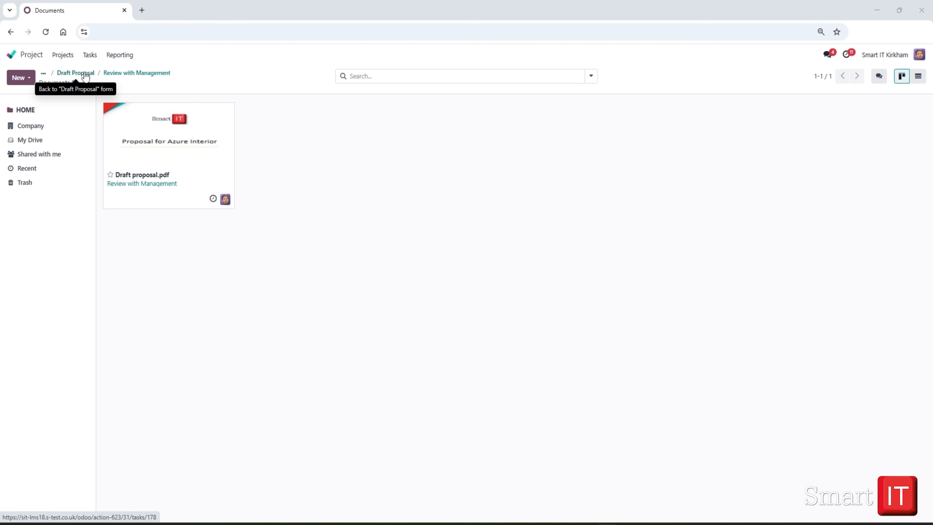
left_click(131, 73)
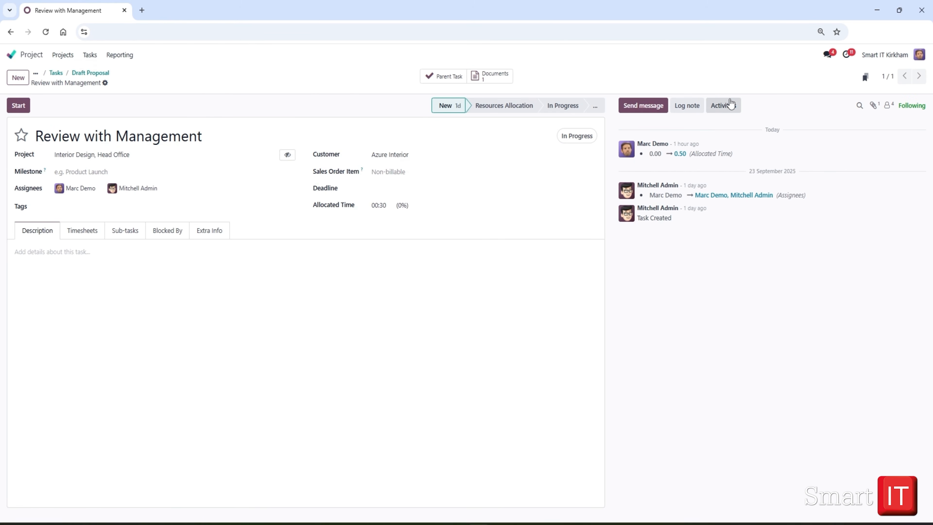
Schedule an Email activity on the Review with Management task with the summary "remind" and due date 28/09/2025.
left_click(730, 104)
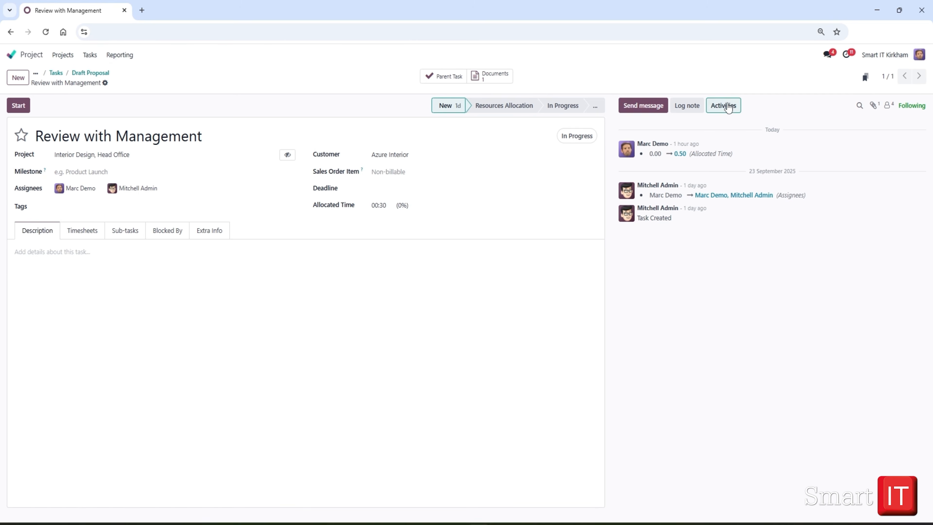
left_click(312, 268)
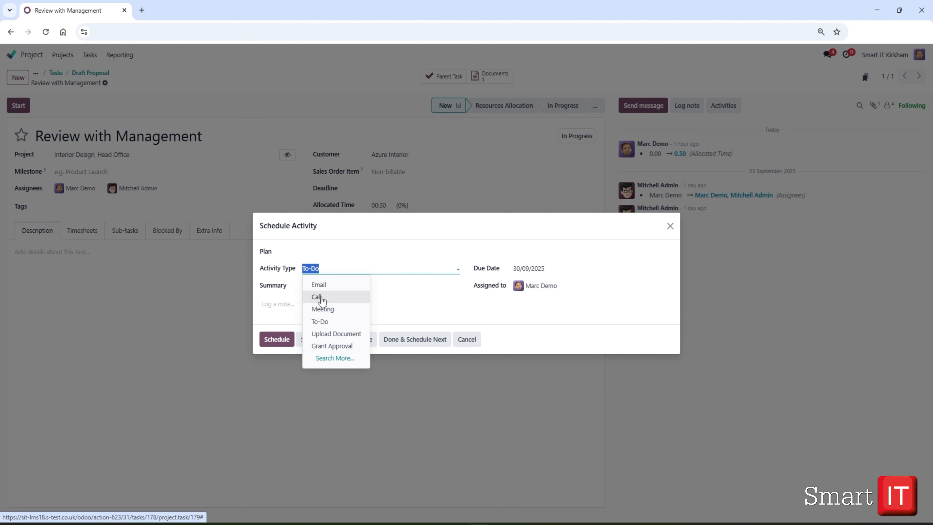
left_click(317, 285)
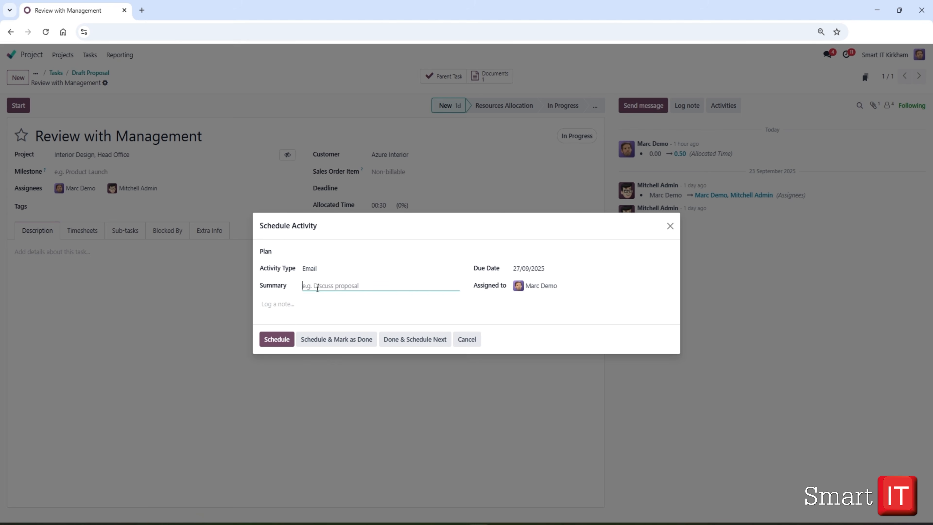
type("remind")
left_click(528, 268)
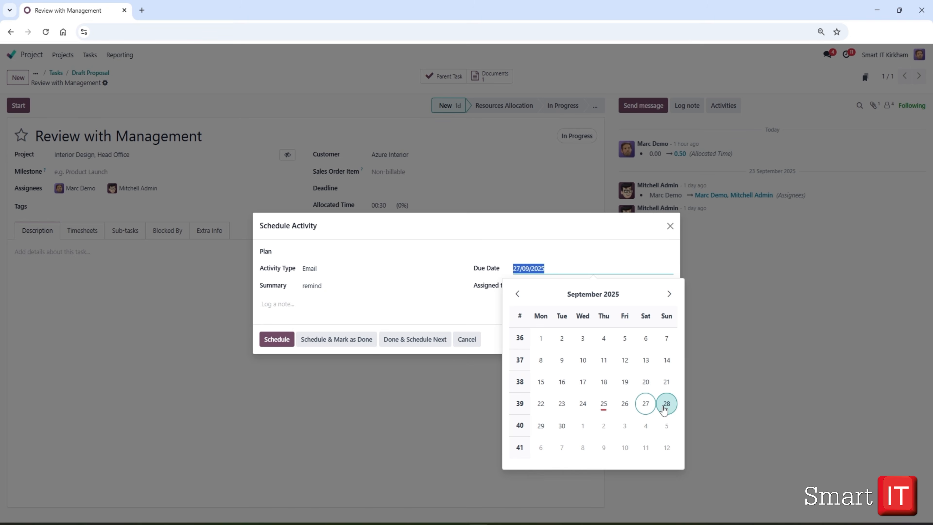
left_click(665, 404)
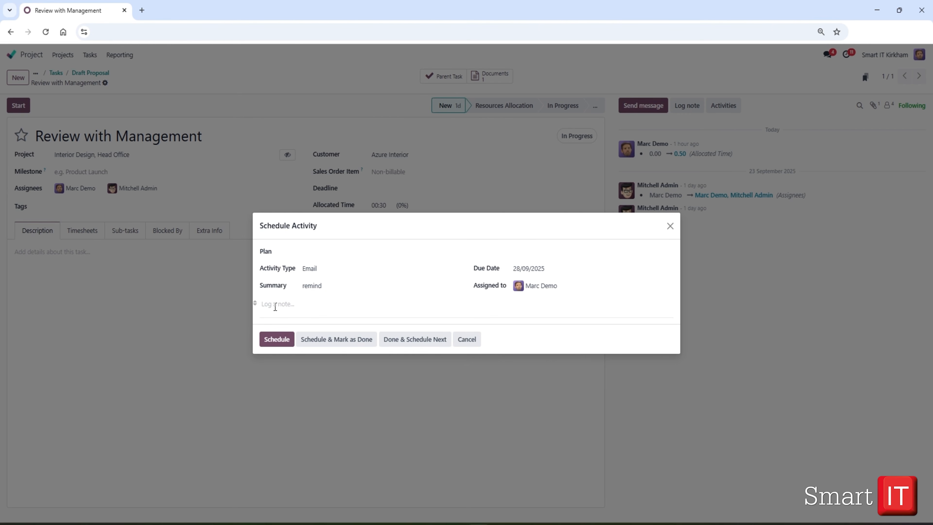
left_click(275, 340)
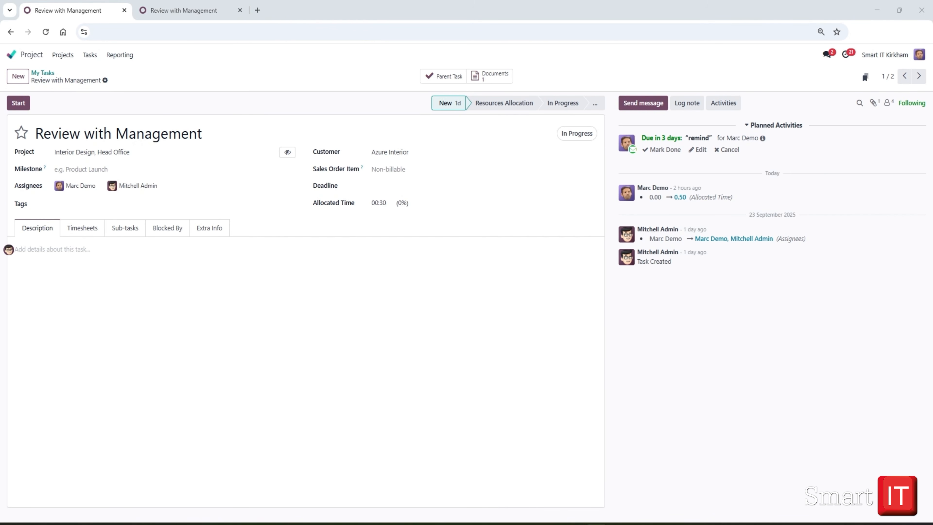
left_click(88, 58)
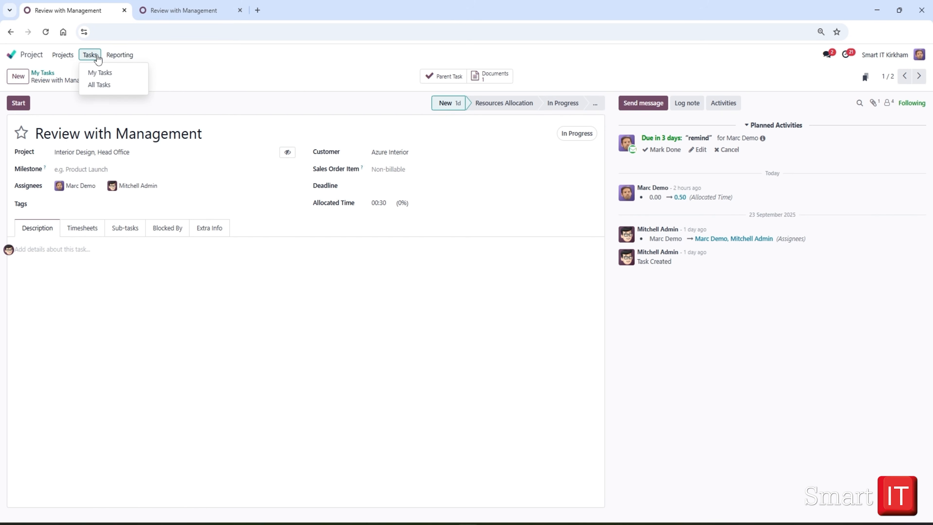
left_click(114, 58)
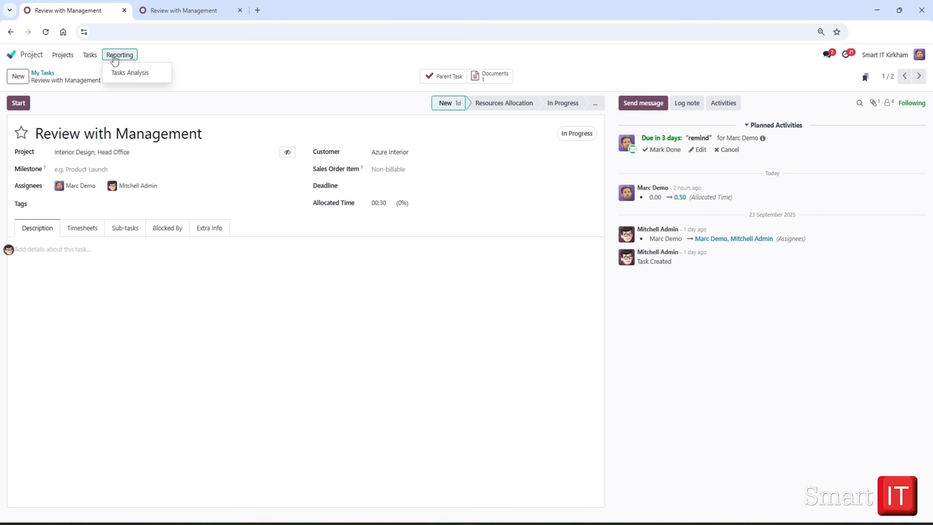
Open the Tasks Analysis report under the administrator account in the other browser tab.
left_click(178, 11)
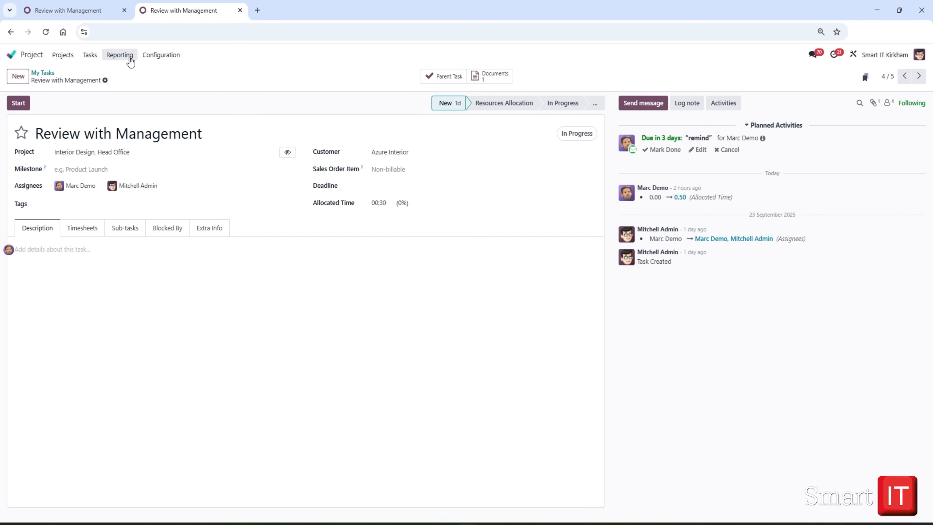
left_click(118, 56)
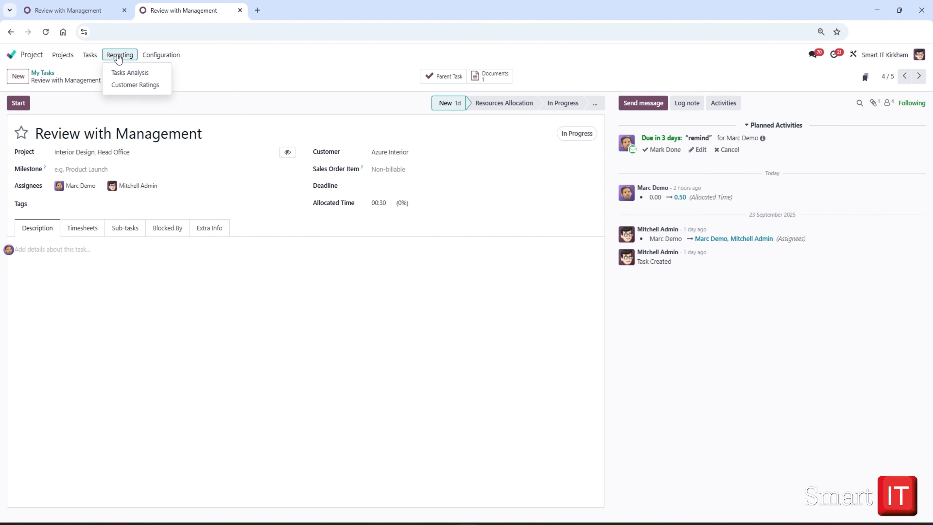
left_click(118, 74)
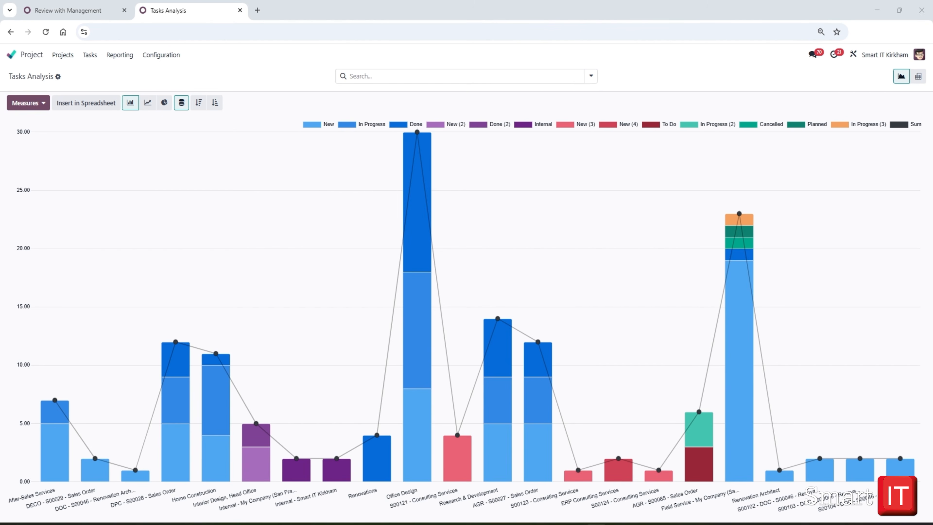
Group the Tasks Analysis chart by Customer and Sales Order Item, and set its measure to Allocated Time.
left_click(591, 76)
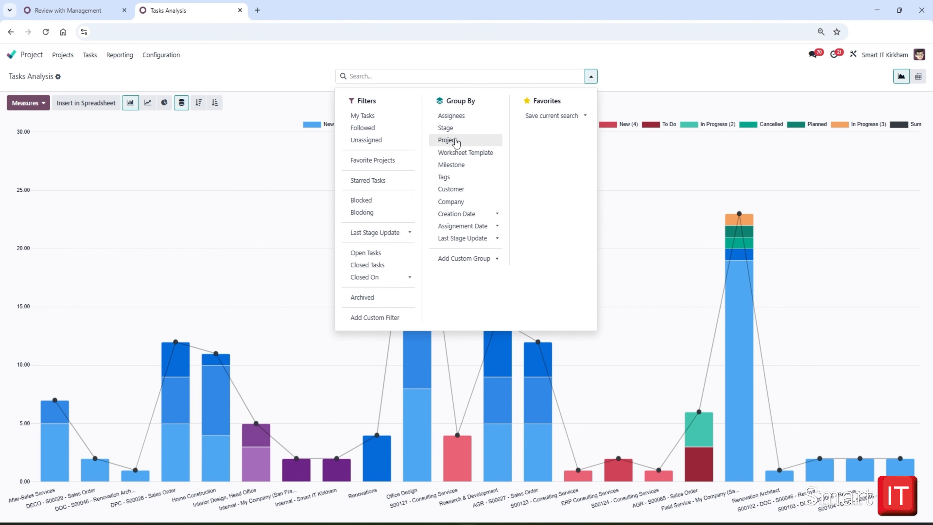
left_click(454, 191)
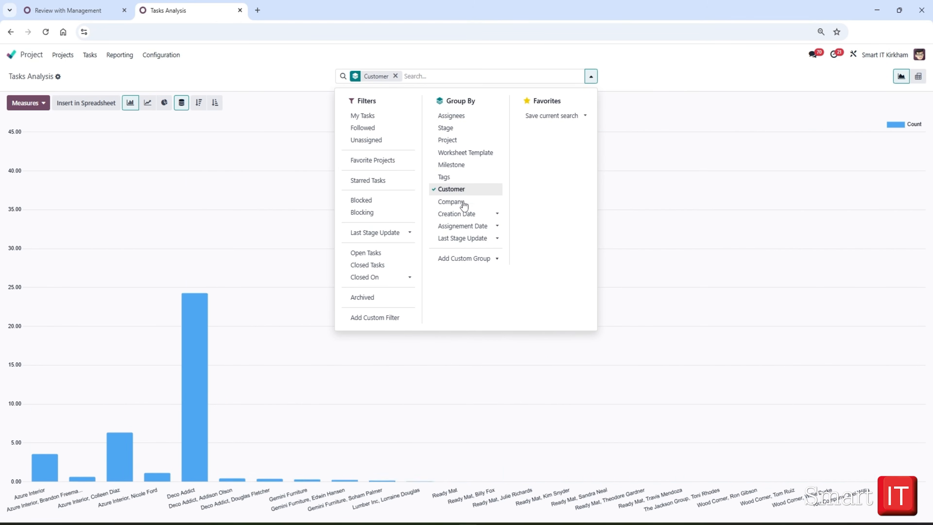
left_click(472, 258)
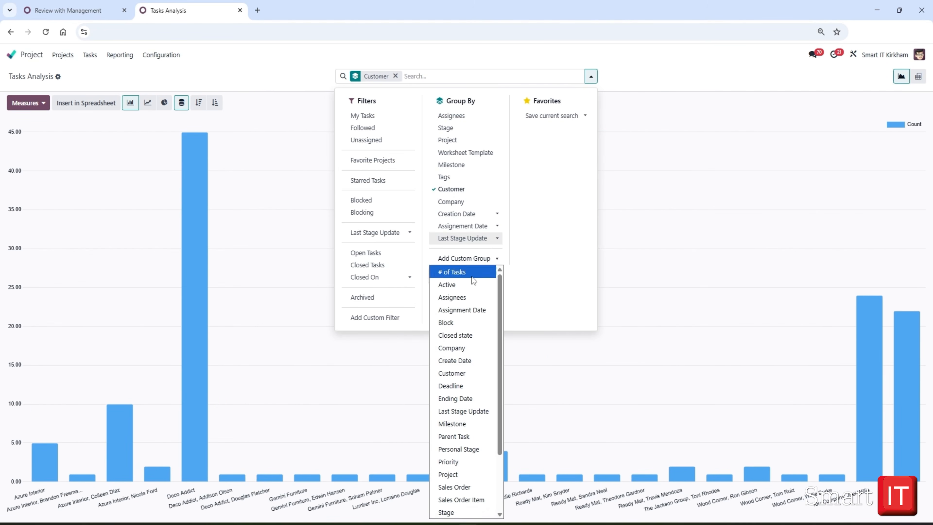
left_click(476, 505)
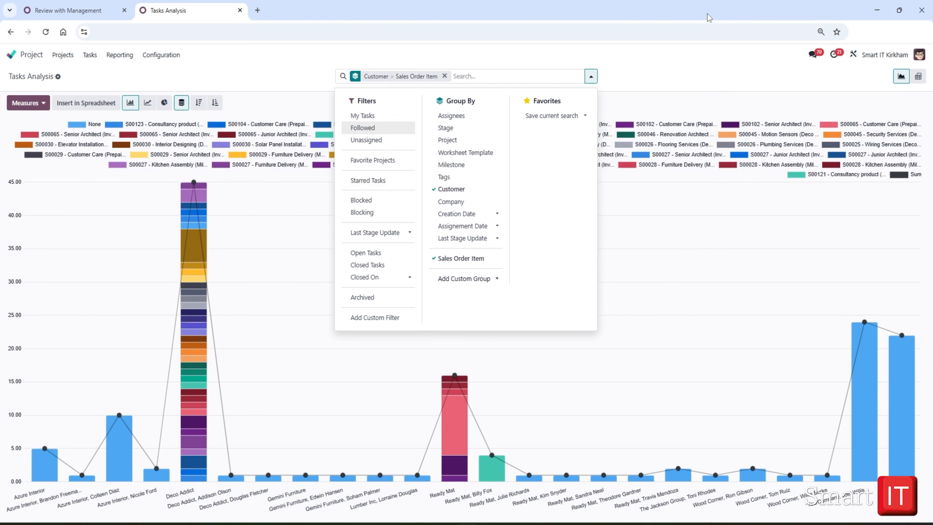
left_click(673, 64)
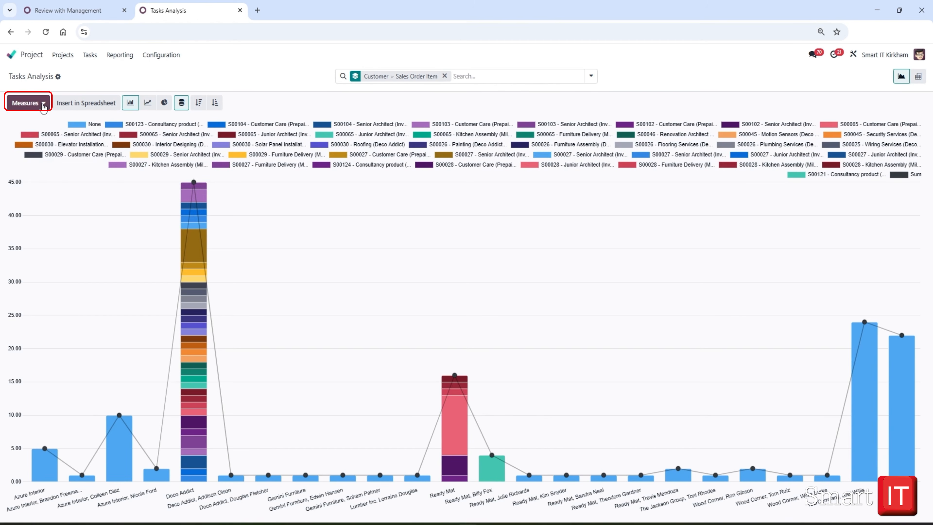
left_click(43, 104)
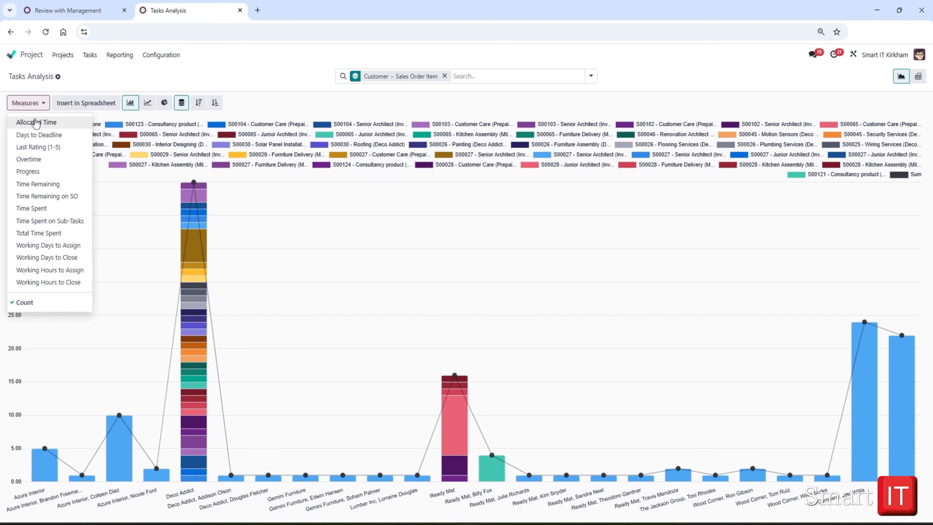
left_click(37, 123)
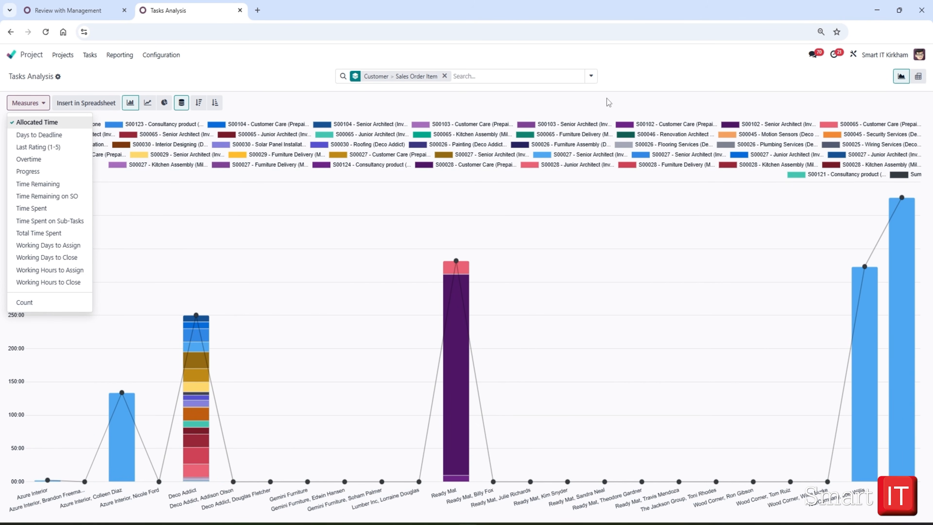
Regroup the Tasks Analysis chart by Customer and Assignees instead of Sales Order Item, and turn off bar stacking.
left_click(590, 76)
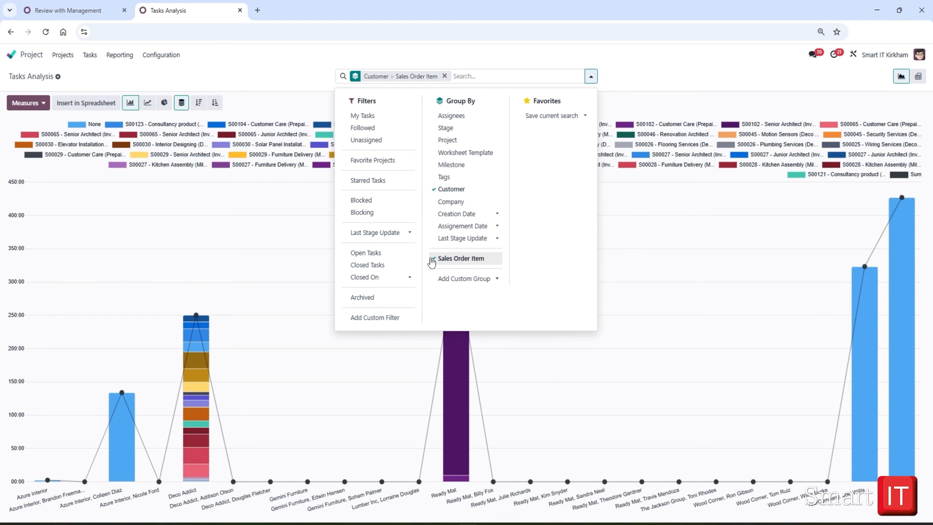
left_click(435, 259)
left_click(431, 117)
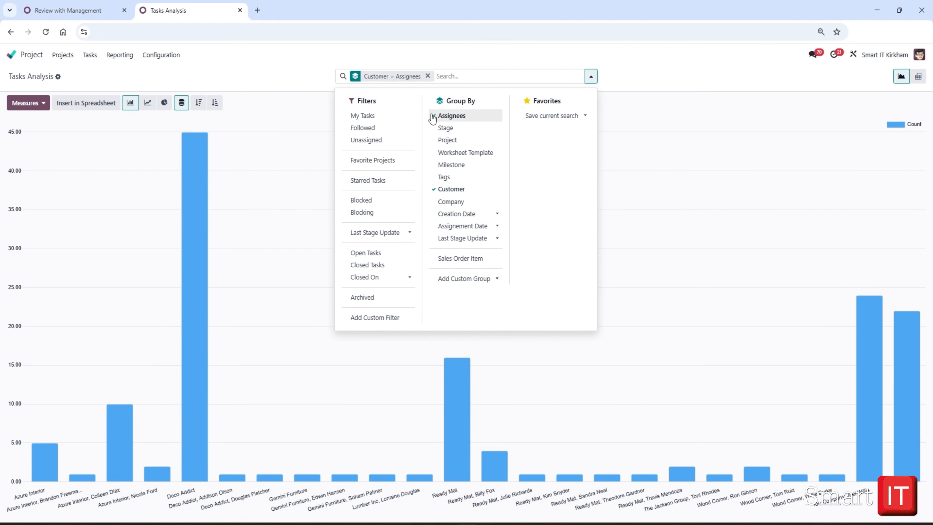
left_click(267, 61)
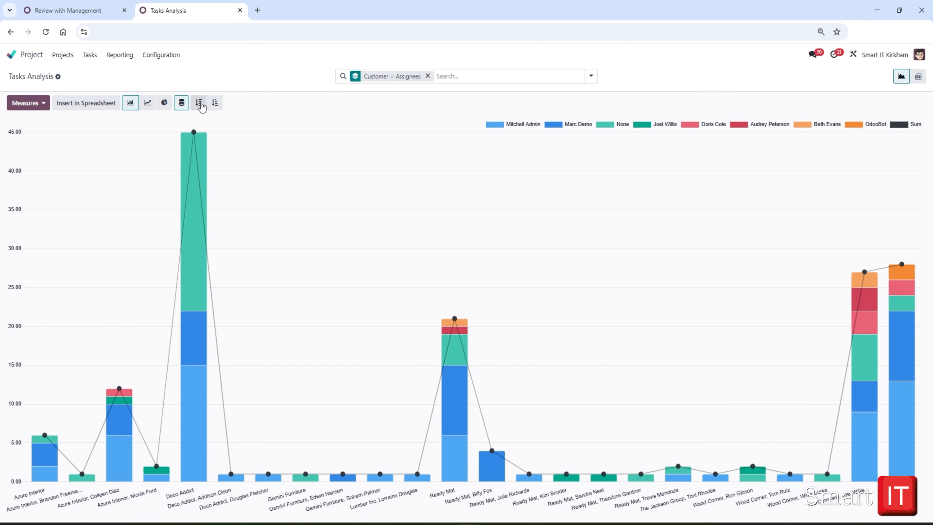
left_click(183, 105)
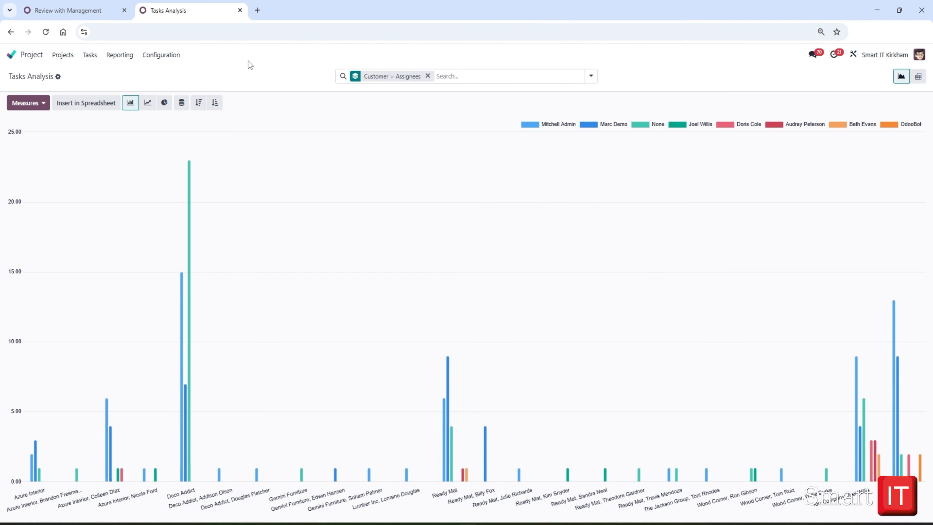
Hide and restore the chart series of the first two assignees, one at a time.
left_click(534, 129)
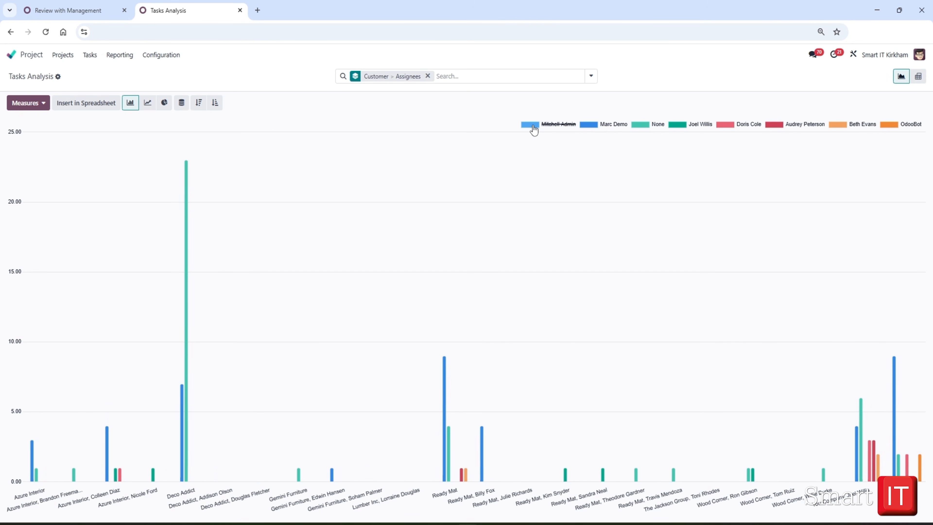
left_click(534, 130)
left_click(585, 128)
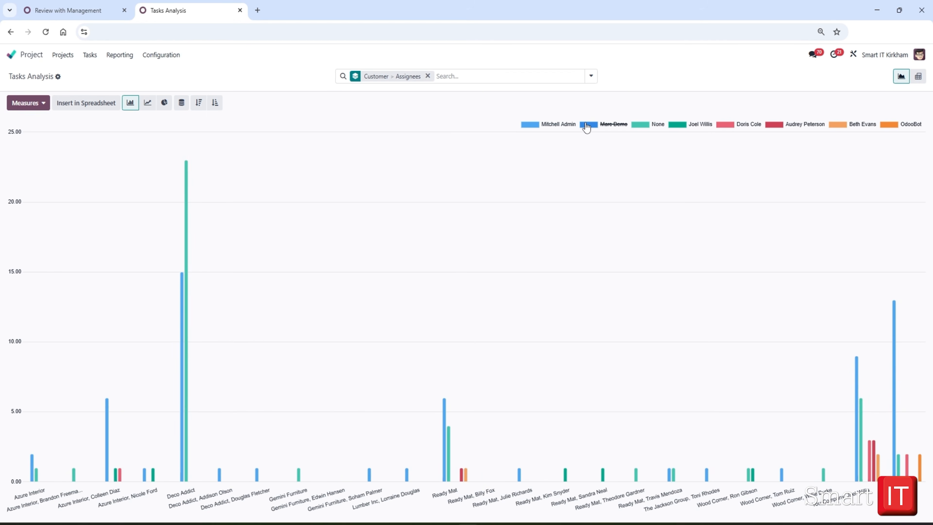
left_click(586, 127)
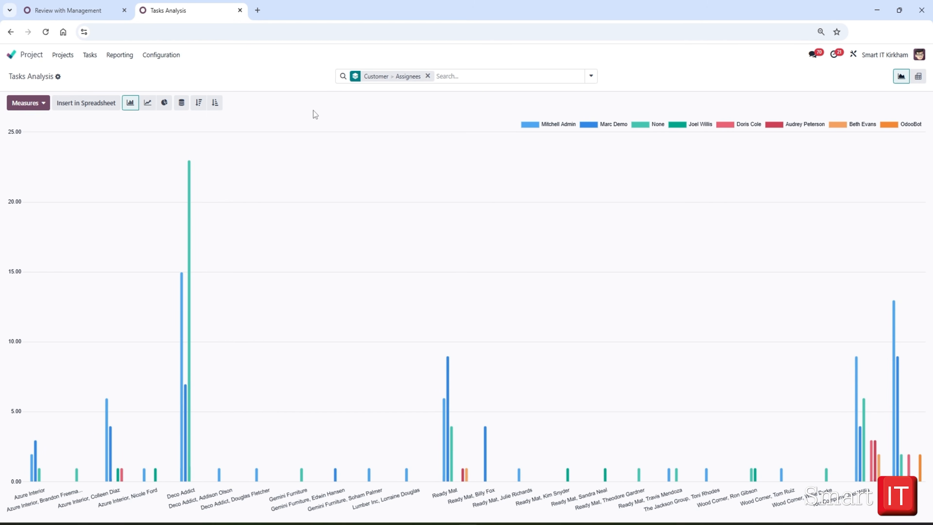
View the options for inserting the graph in a spreadsheet without inserting it, and display the data as a line chart and a pie chart.
left_click(70, 101)
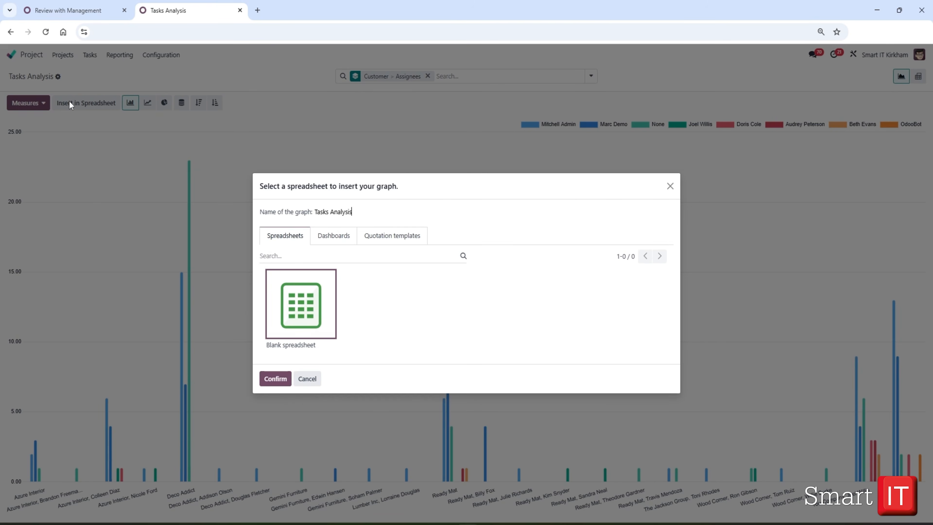
left_click(671, 187)
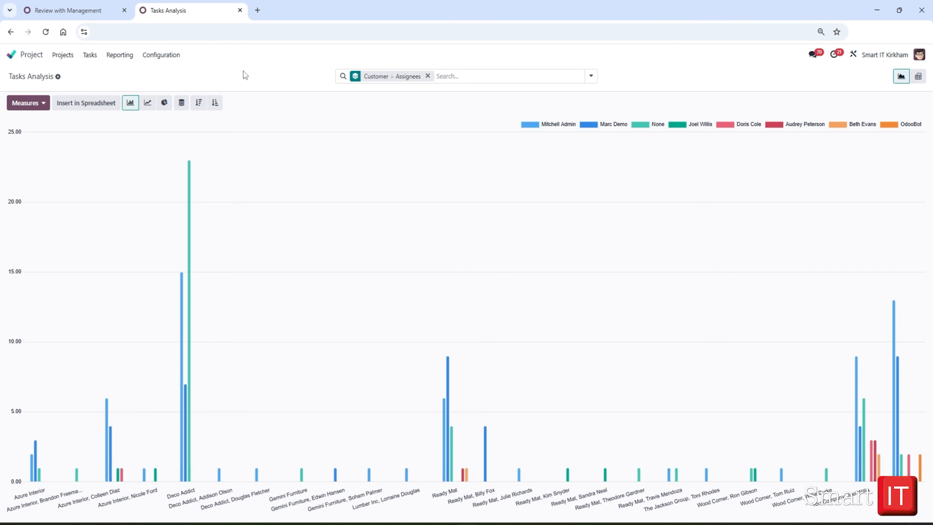
left_click(148, 103)
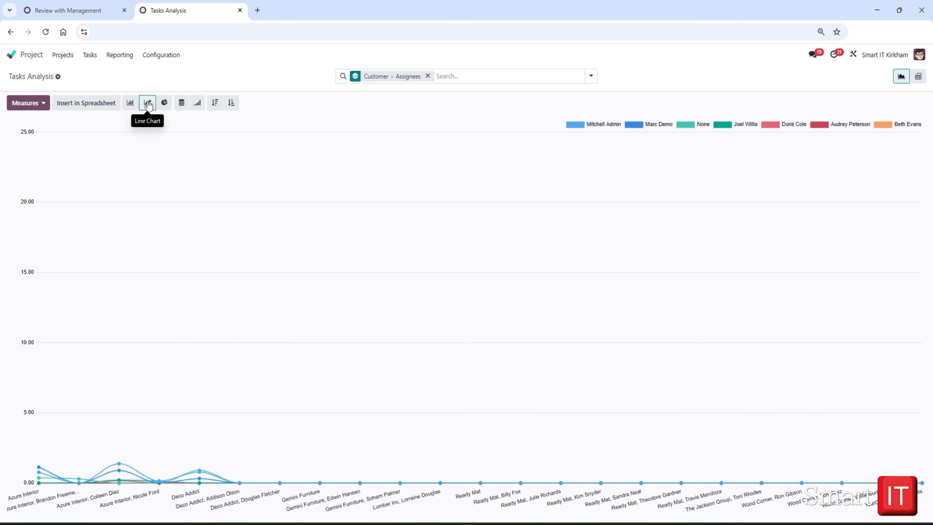
left_click(165, 103)
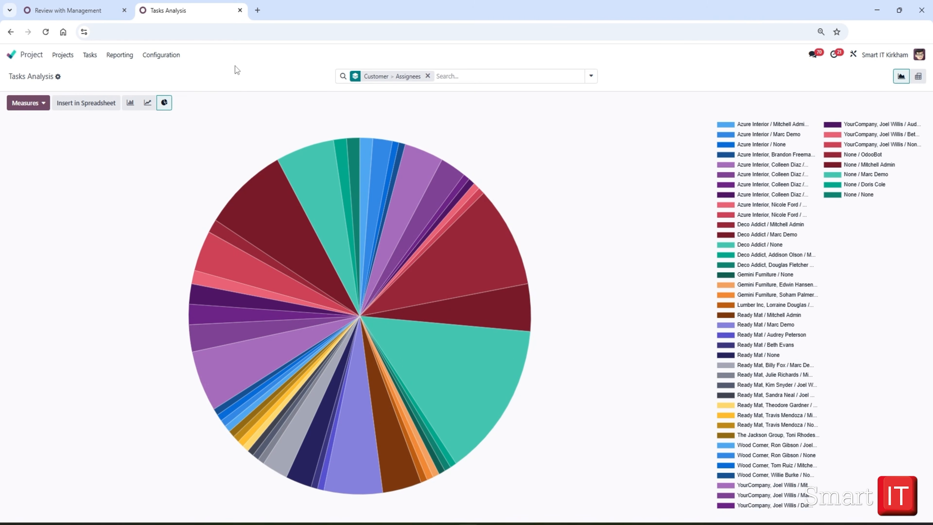
Switch the report to the pivot view, trying out the axis flip and the spreadsheet insertion options without keeping either.
left_click(919, 77)
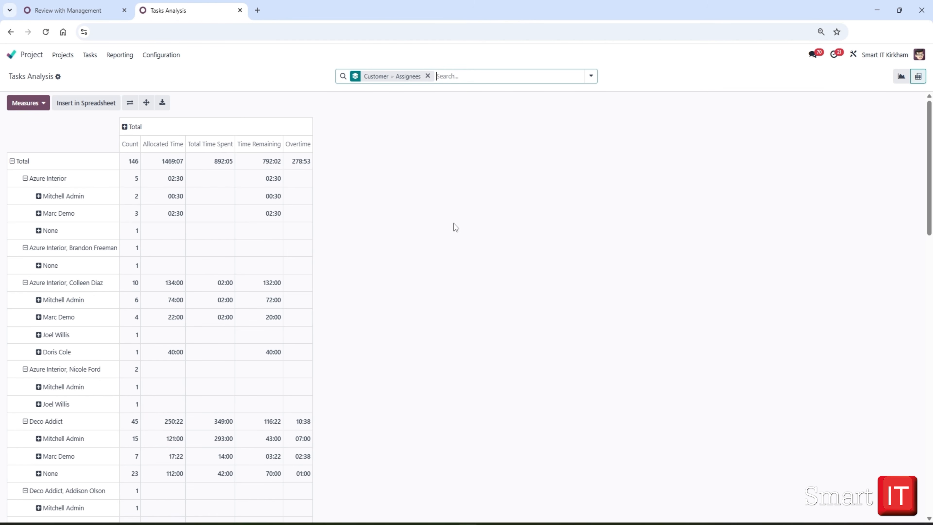
left_click(131, 104)
left_click(130, 104)
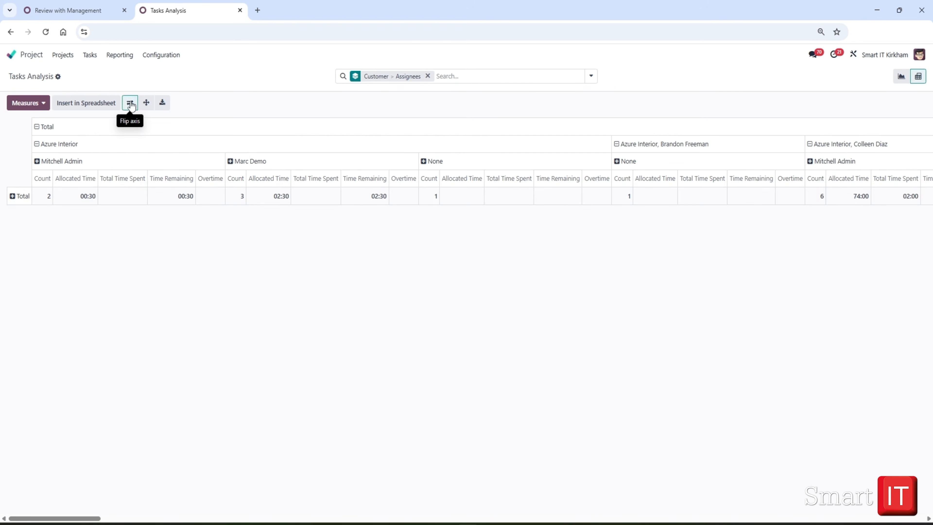
left_click(100, 108)
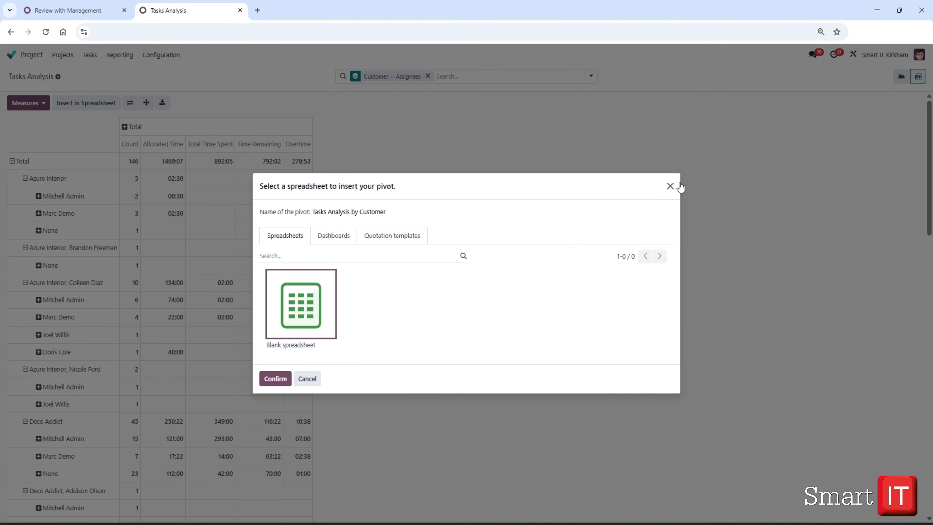
left_click(671, 187)
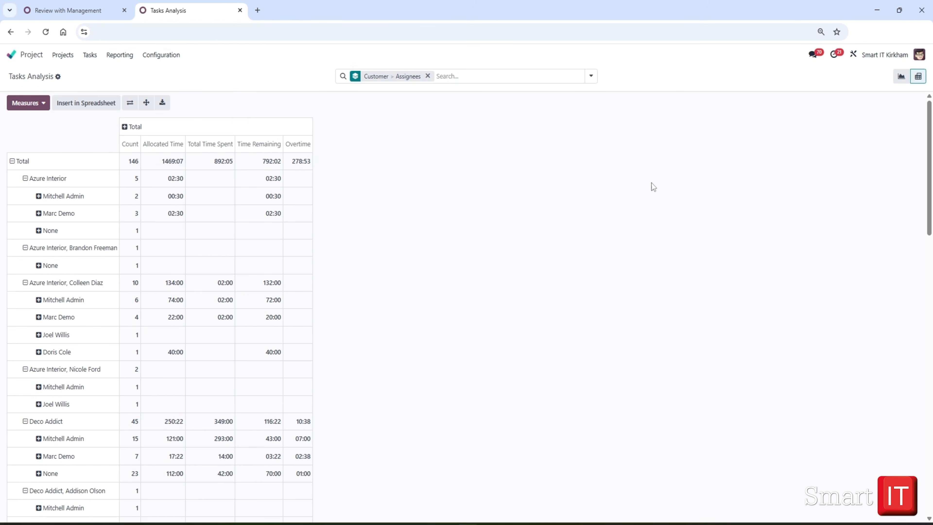
Break down the pivot's assignee rows by Stage, expand all rows, and view the option for saving the current search.
left_click(41, 198)
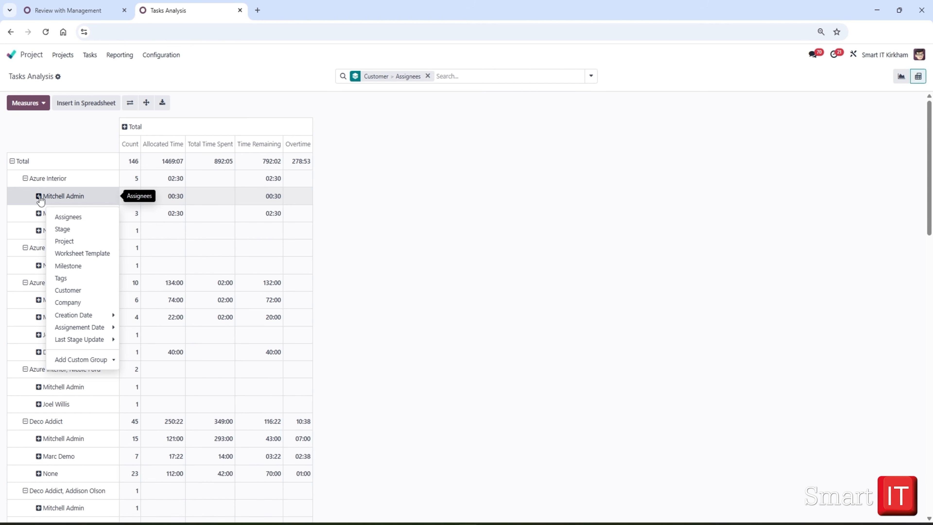
left_click(63, 230)
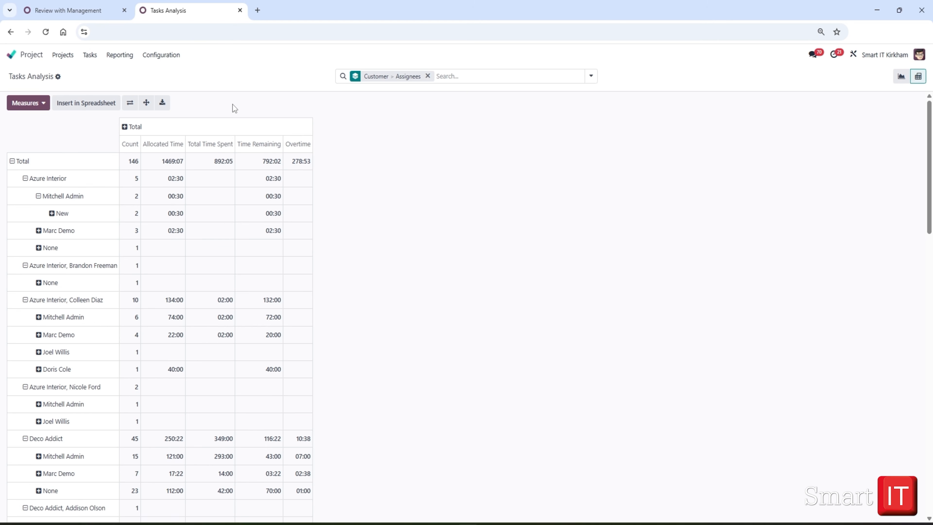
left_click(146, 103)
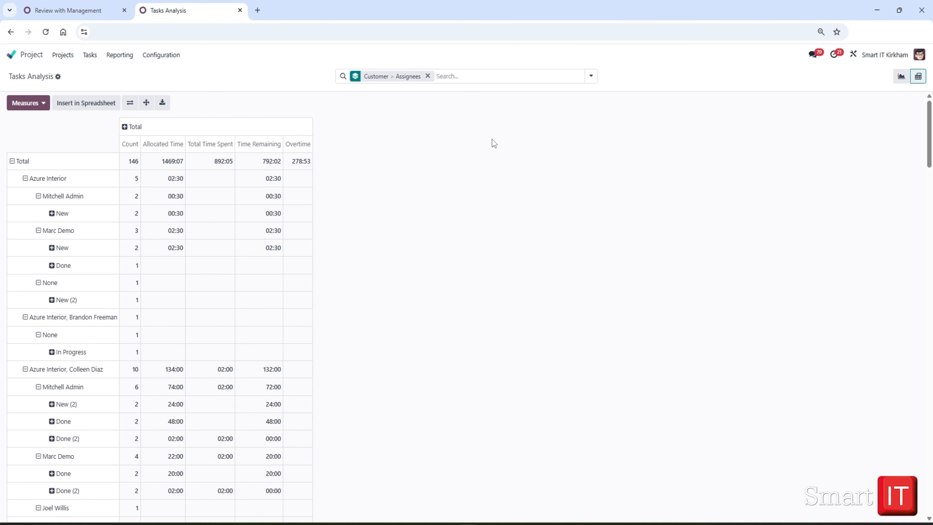
left_click(591, 77)
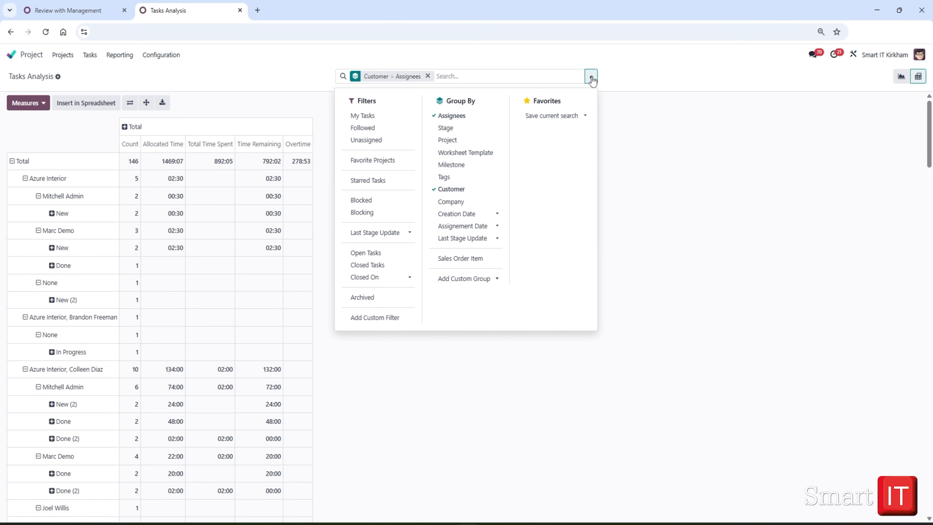
left_click(556, 117)
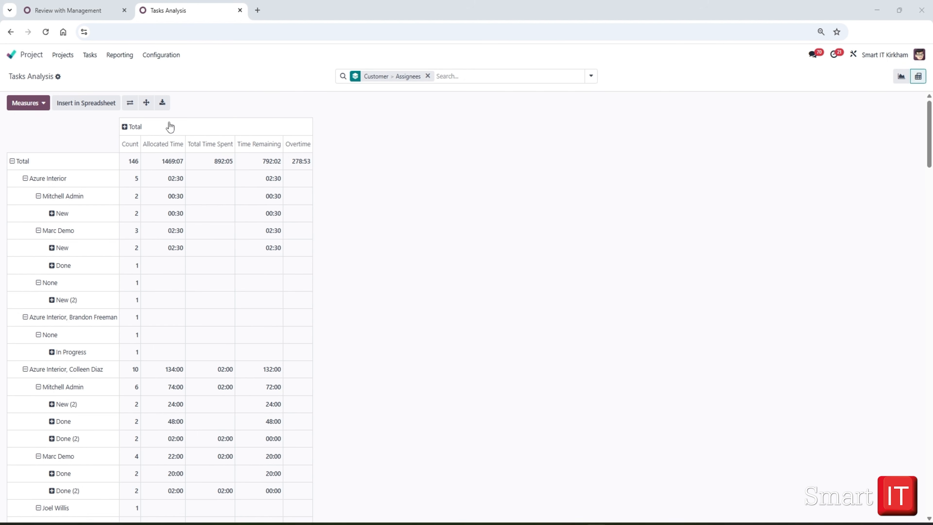
Open the Customer Ratings report and display it as a list.
left_click(117, 58)
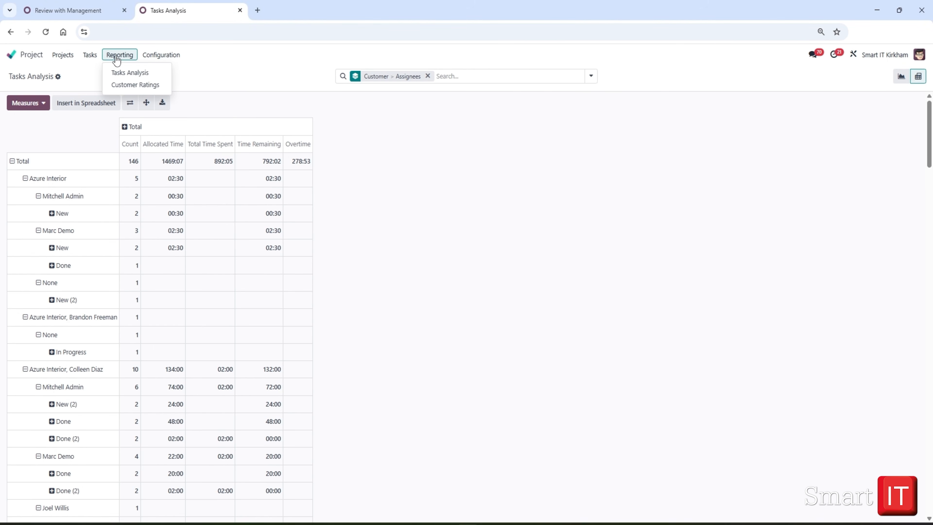
left_click(125, 85)
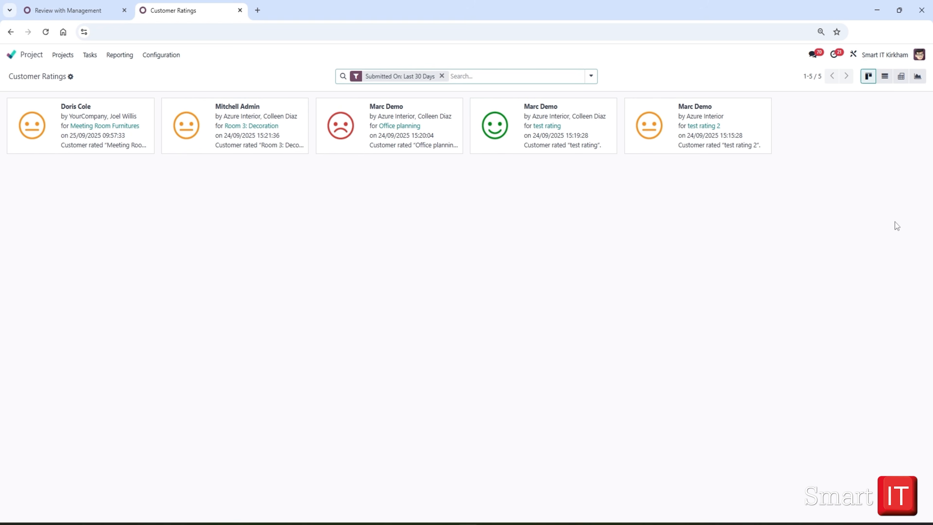
left_click(884, 77)
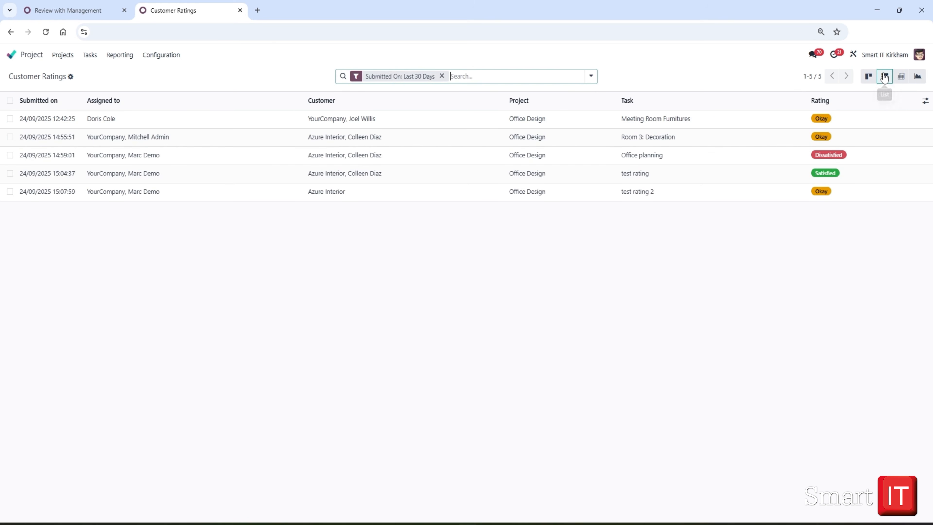
Group the customer ratings by Rating and expand the Dissatisfied, Okay and Satisfied groups.
left_click(591, 77)
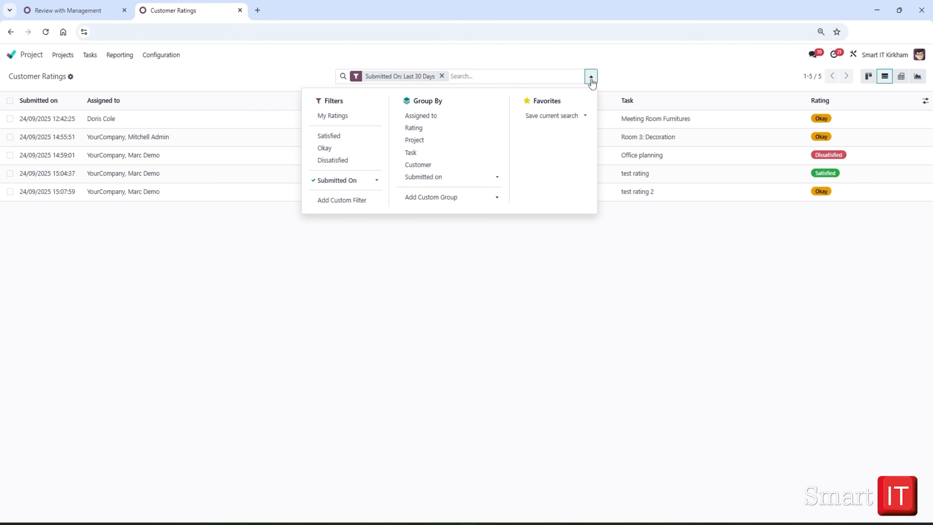
left_click(410, 132)
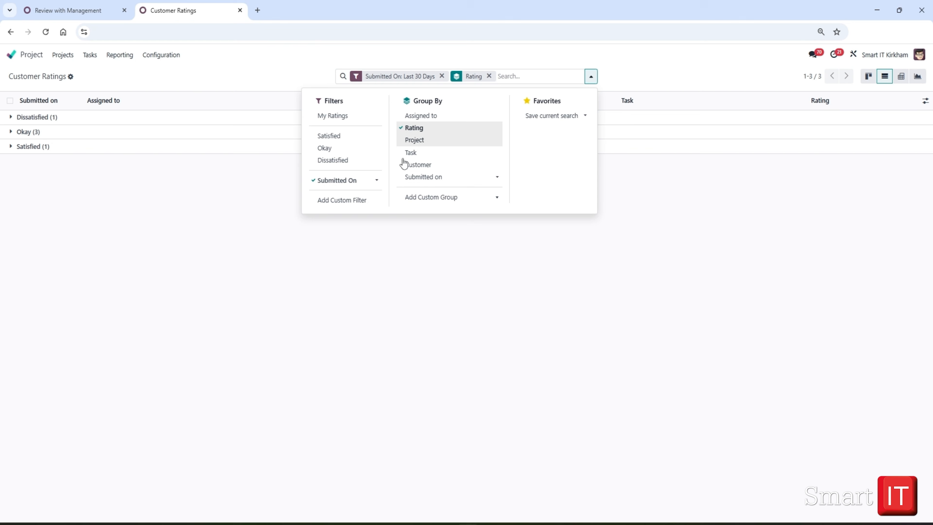
left_click(307, 298)
left_click(22, 117)
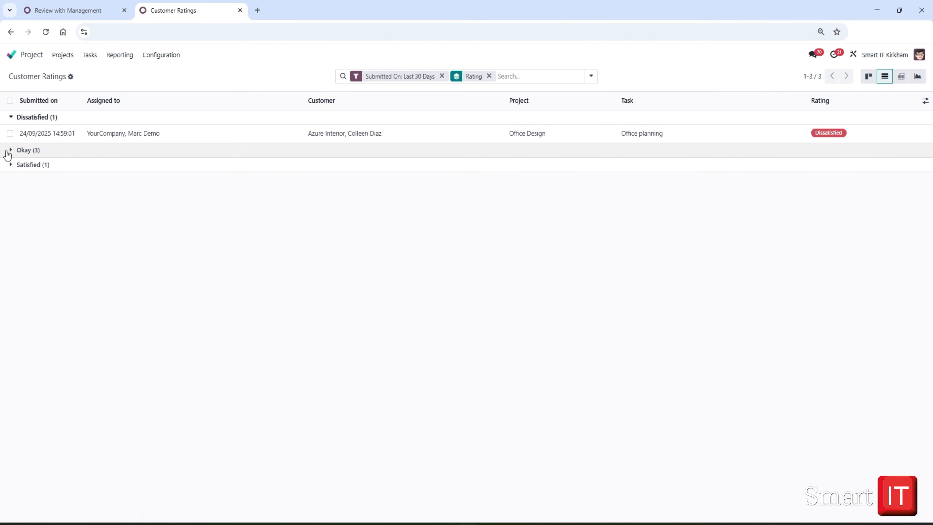
left_click(12, 151)
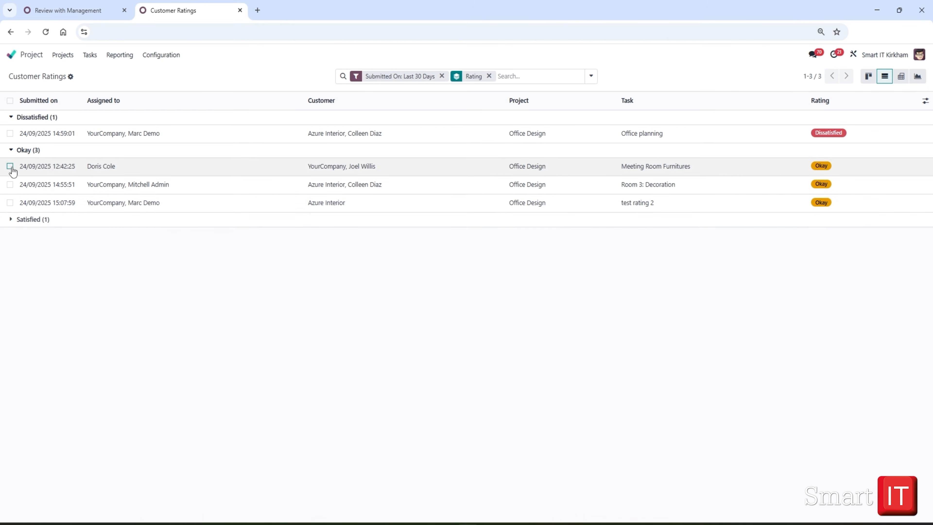
left_click(11, 220)
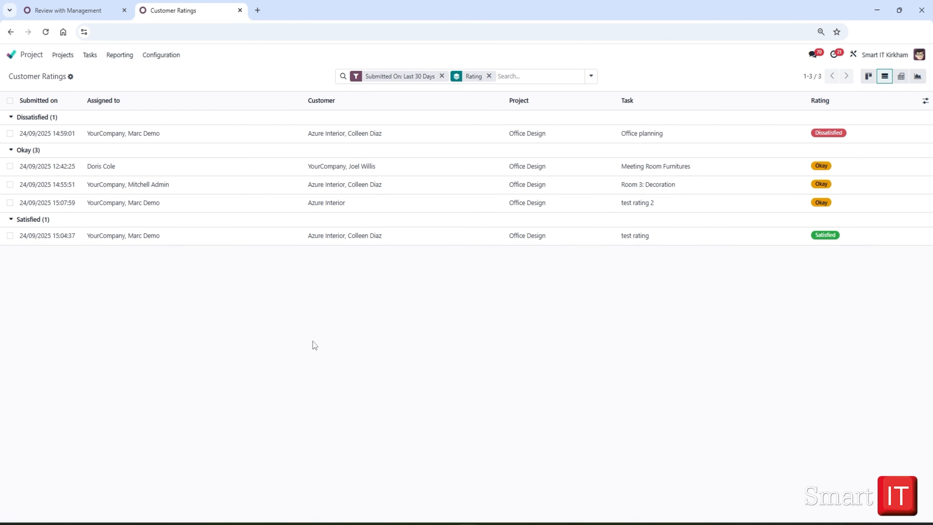
Add the Comment column to the customer ratings list.
left_click(925, 100)
left_click(882, 170)
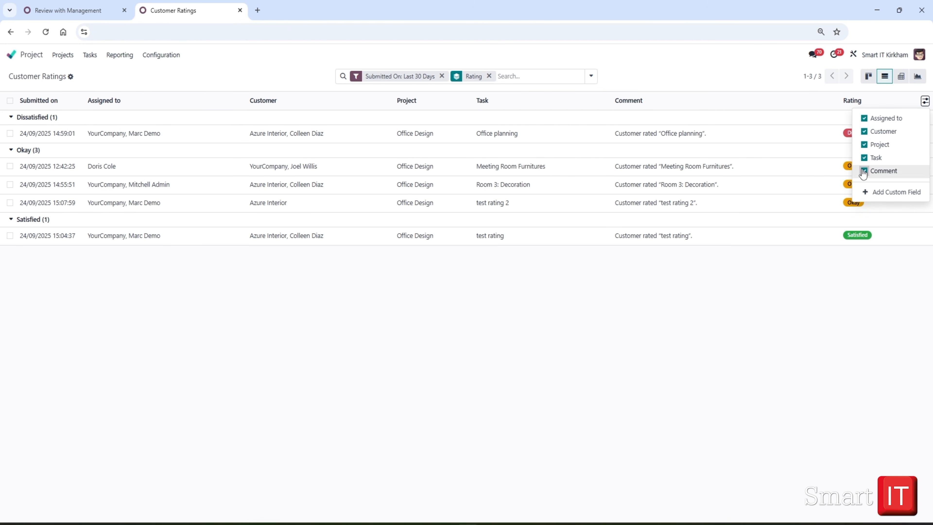
left_click(710, 341)
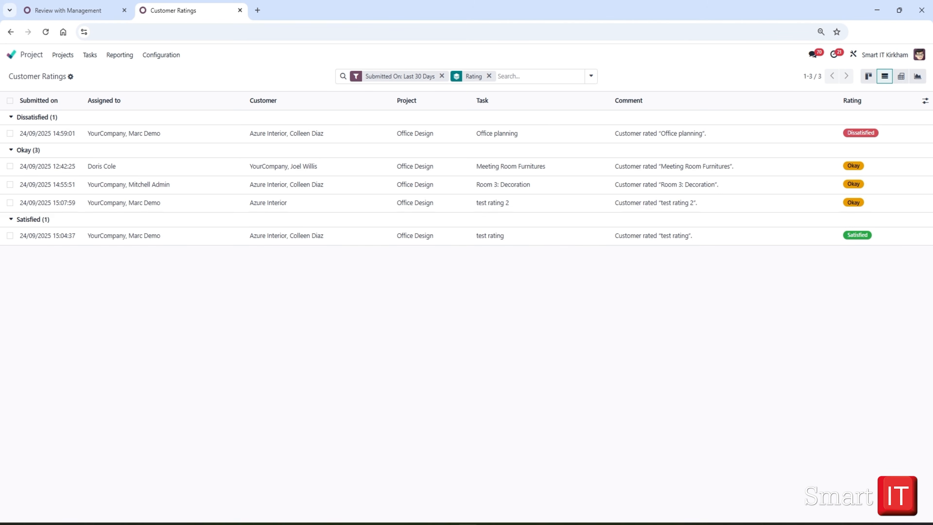
left_click(574, 523)
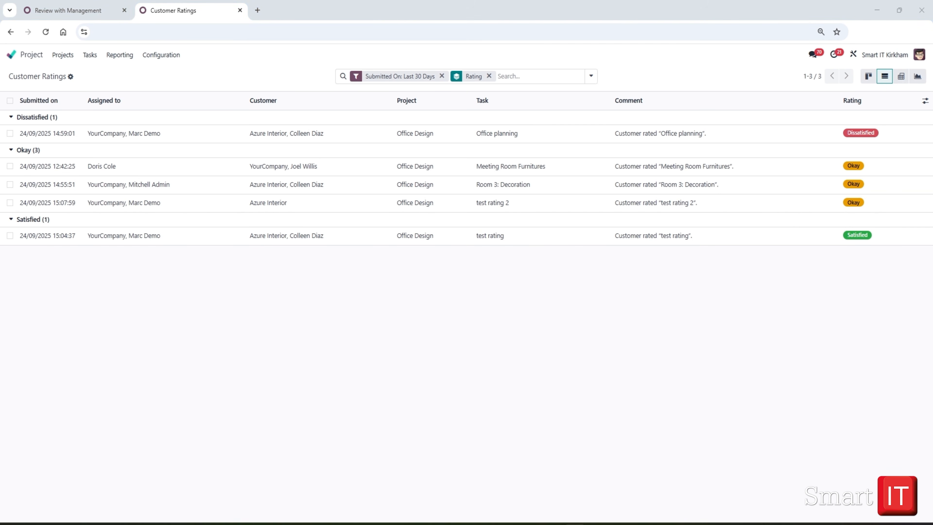